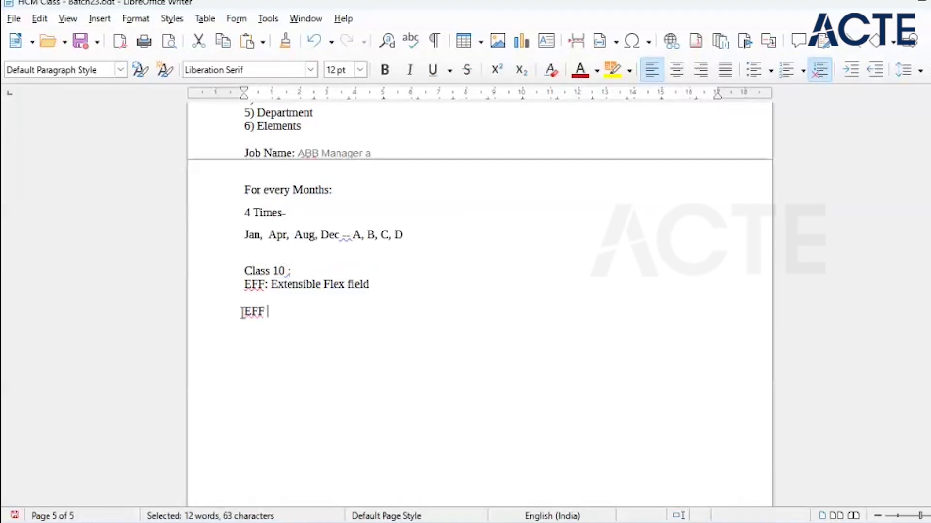
type("is a")
key("BackSpace")
key("BackSpace")
key("BackSpace")
key("BackSpace")
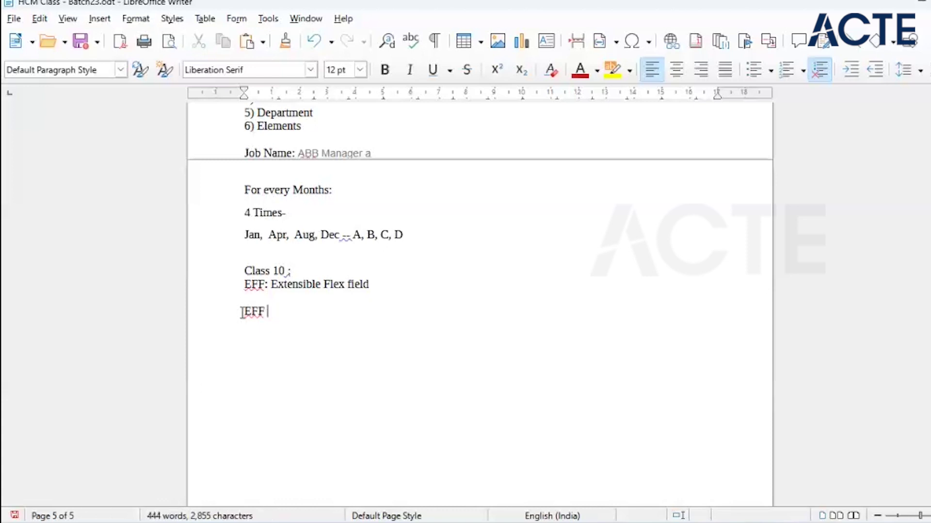
Complete the line under the EFF heading to read "EFF is similar to DFF but have some additional Features".
type("is similar to DFF but ")
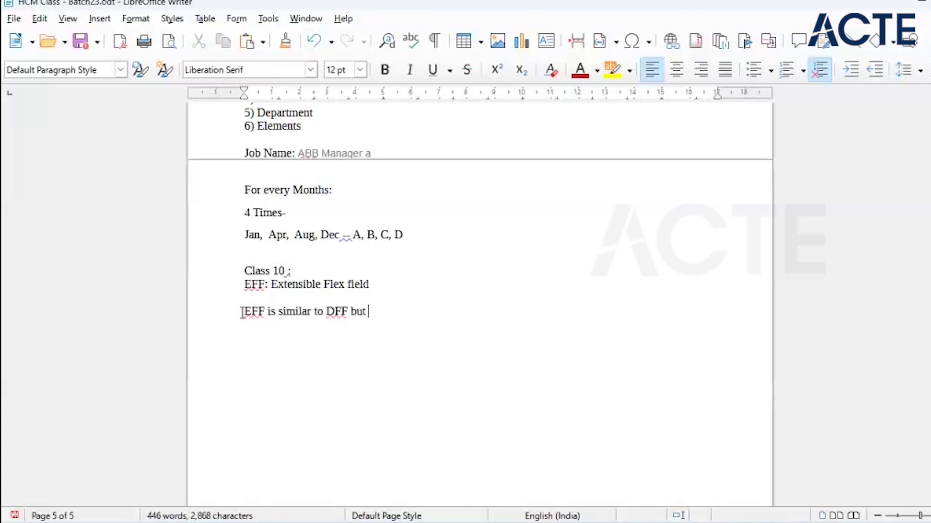
type("have some additional Features")
key("Return")
Add the points "1.Values are stored in Separate Database" and "2. You can define as many contexts as you want without any limitations".
type("1.Values are stored in Separate Database")
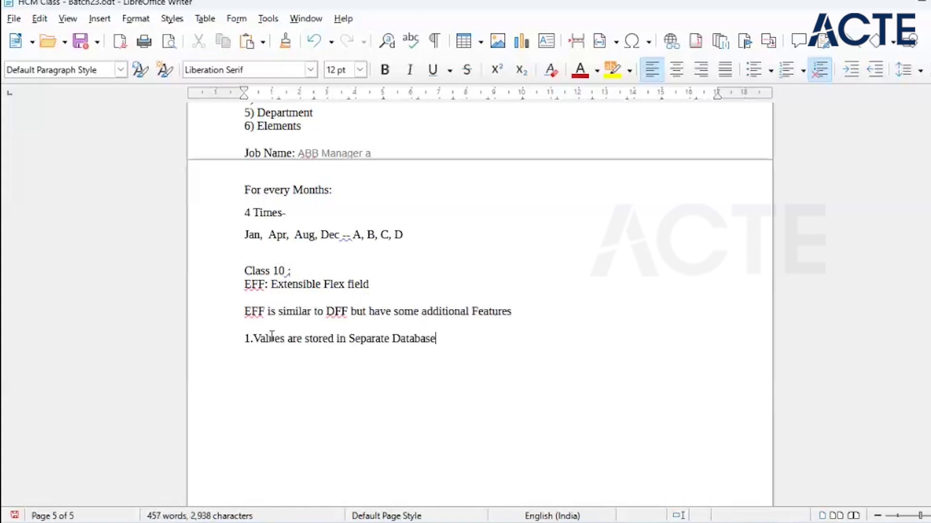
key("Return")
type("2. You can define as many ")
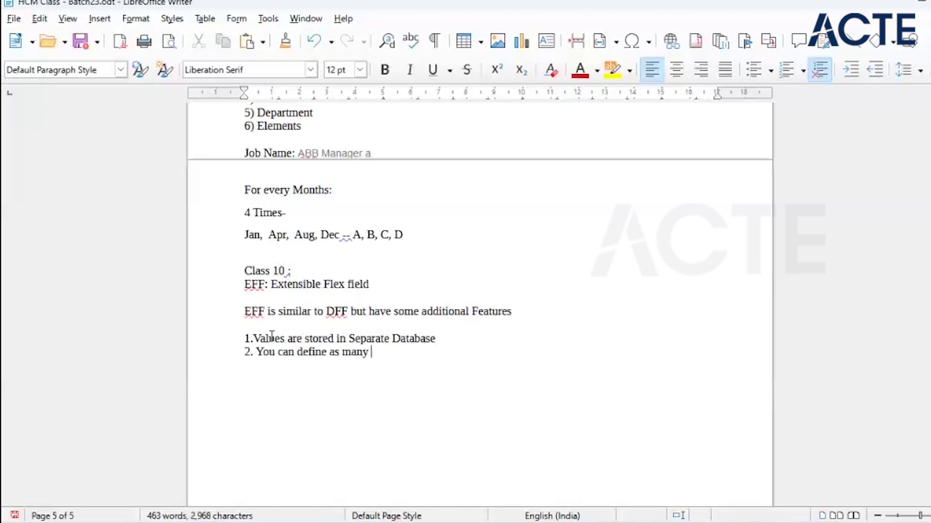
type("contexts as you wan")
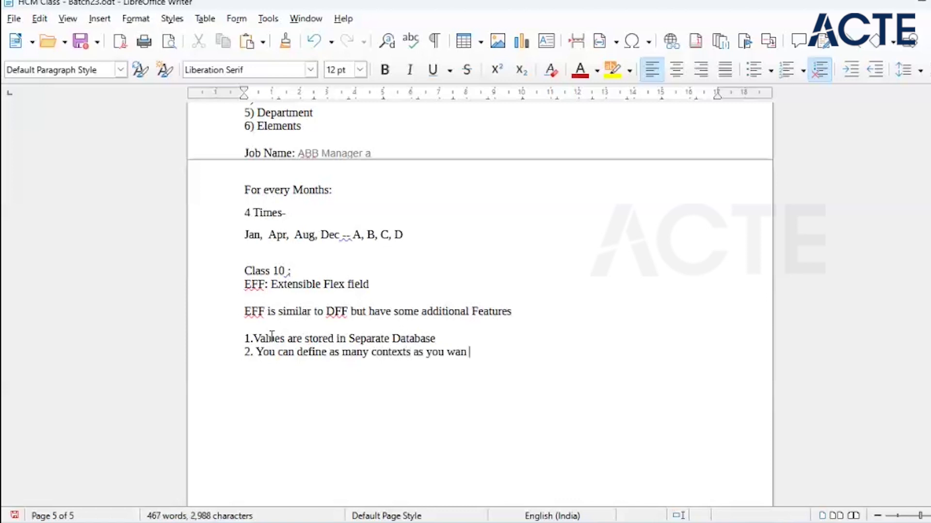
type("t without any li")
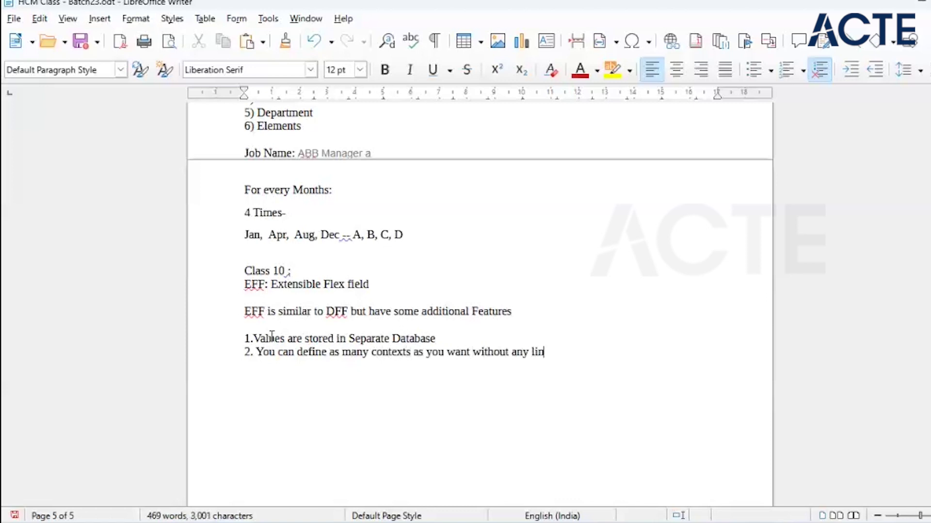
type("mitations")
Add point 3, "you can define a multi row context in case of one to many relationship use cases", followed by a blank line.
key("Return")
type("3. ")
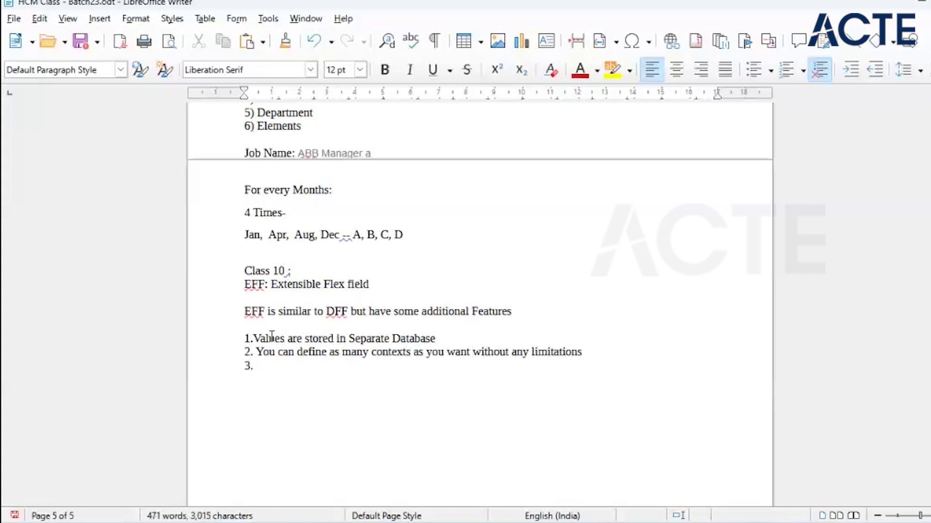
type("you can defin")
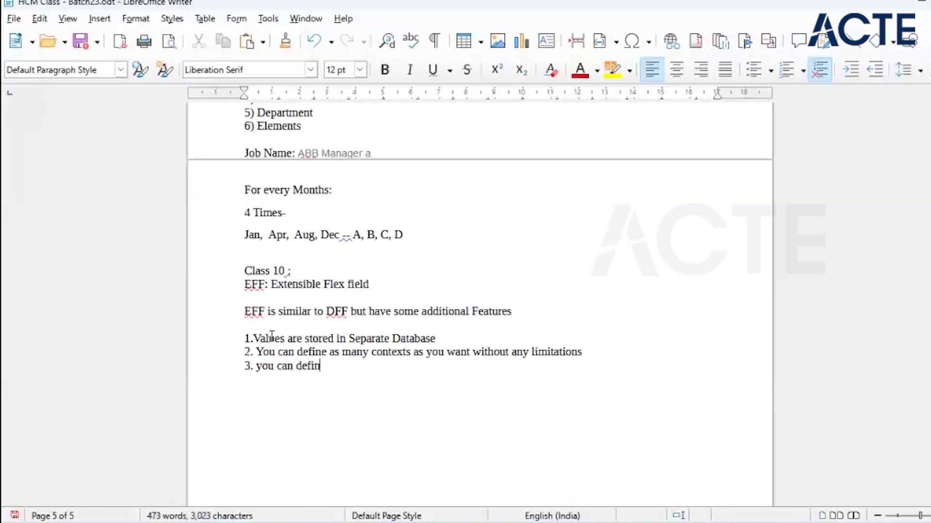
type("e a multi row contect")
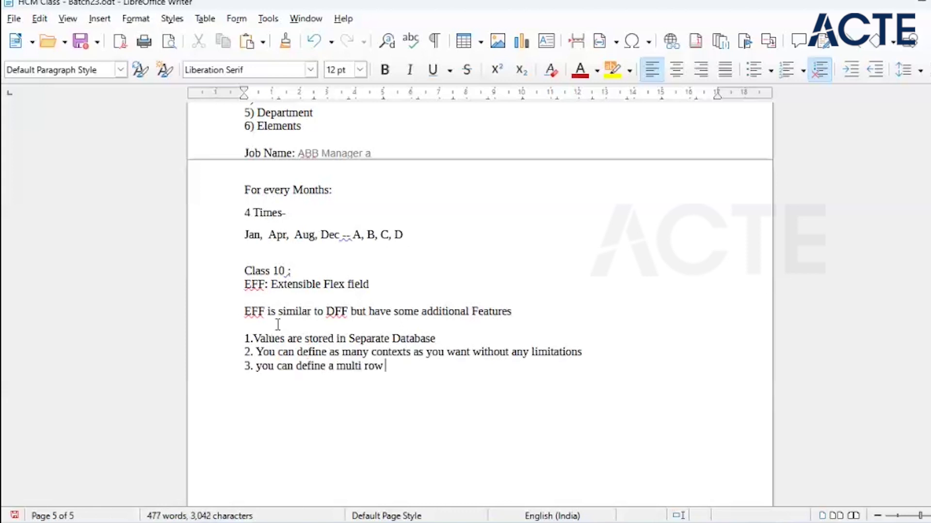
key("BackSpace")
key("BackSpace")
type("xt in case of of")
key("BackSpace")
type("ne to ma")
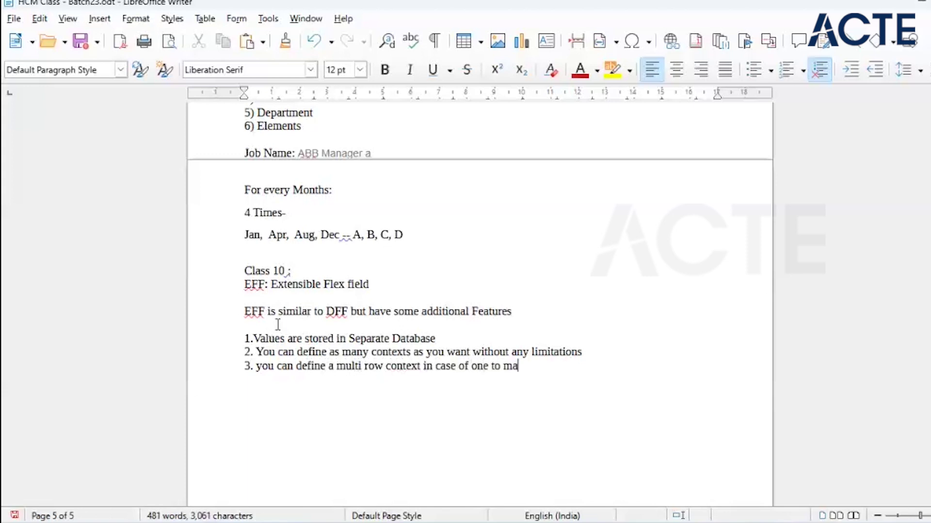
type("ny relationship use cases")
key("Return")
key("Return")
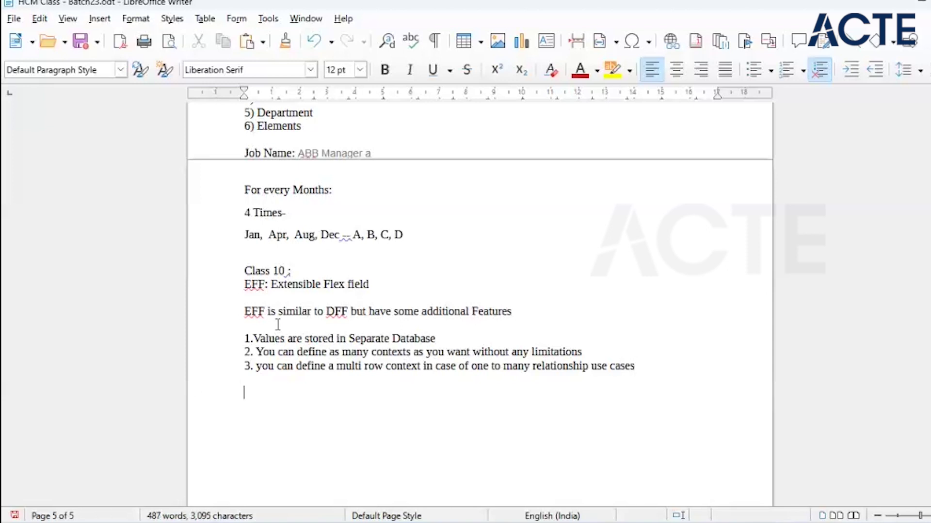
Write the example line "EX: Person EIT Information" below the three numbered points.
left_click_drag(253, 339, 637, 366)
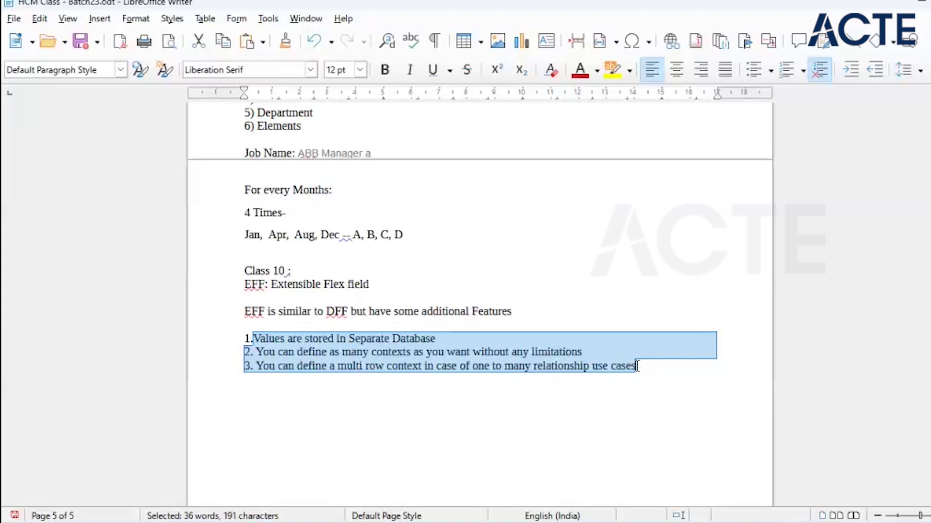
key("ctrl+End")
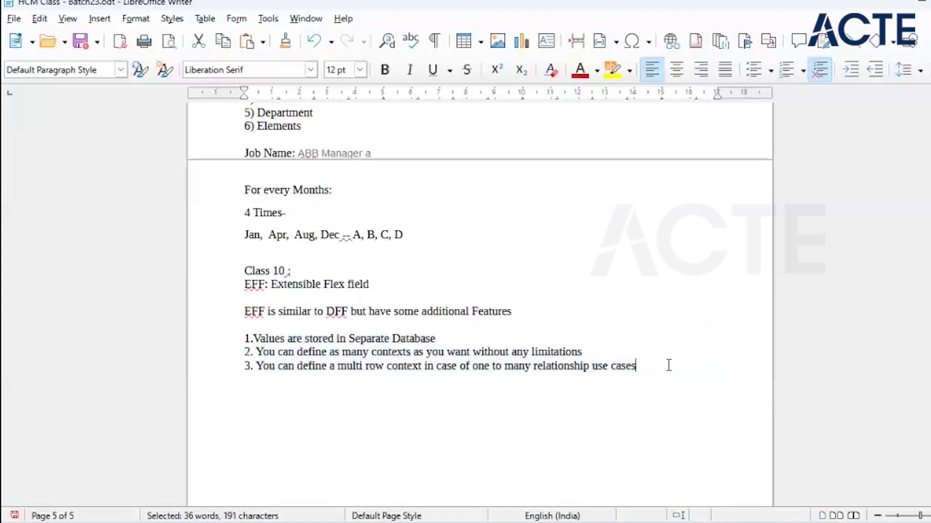
type("EX")
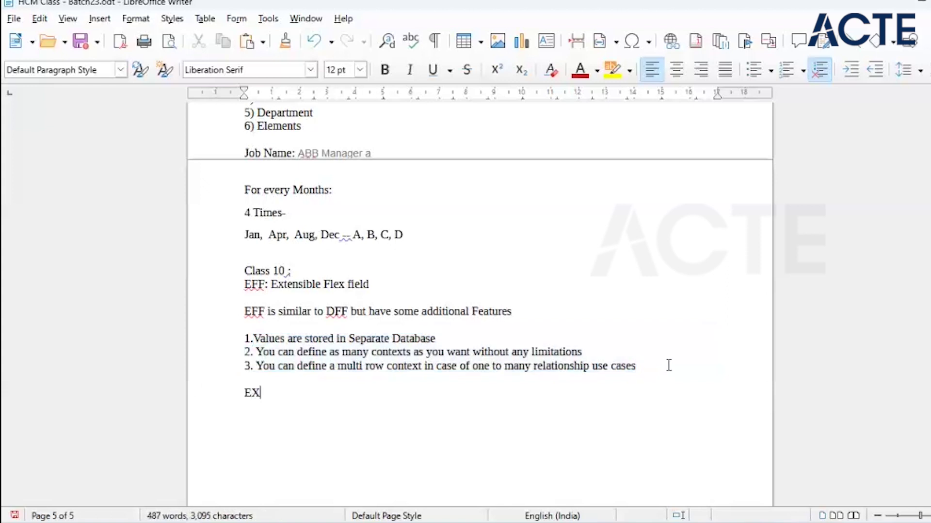
type(": Person EIT Information")
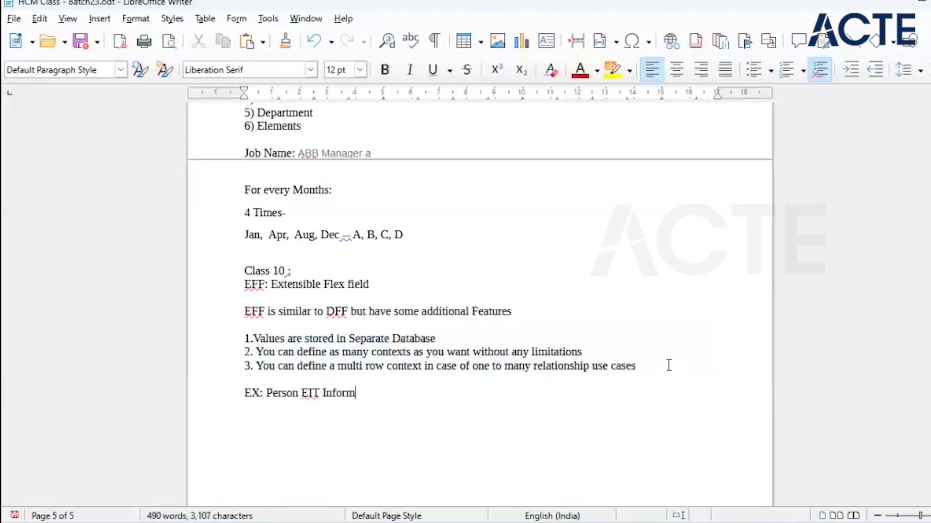
Switch to Oracle in the browser and review the Additional Person Details for ADP Global Payroll context of the Person EIT Information flexfield.
key("alt+Tab")
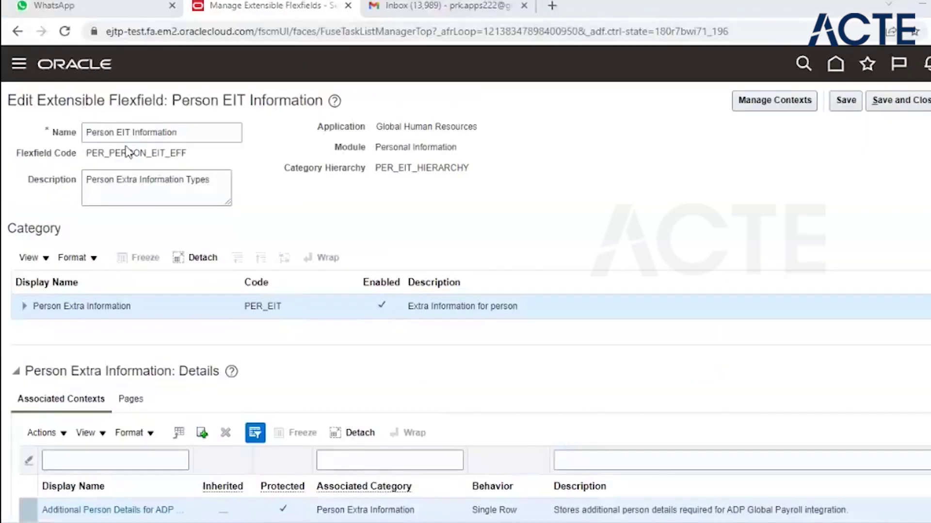
scroll(475, 228, "down", 5)
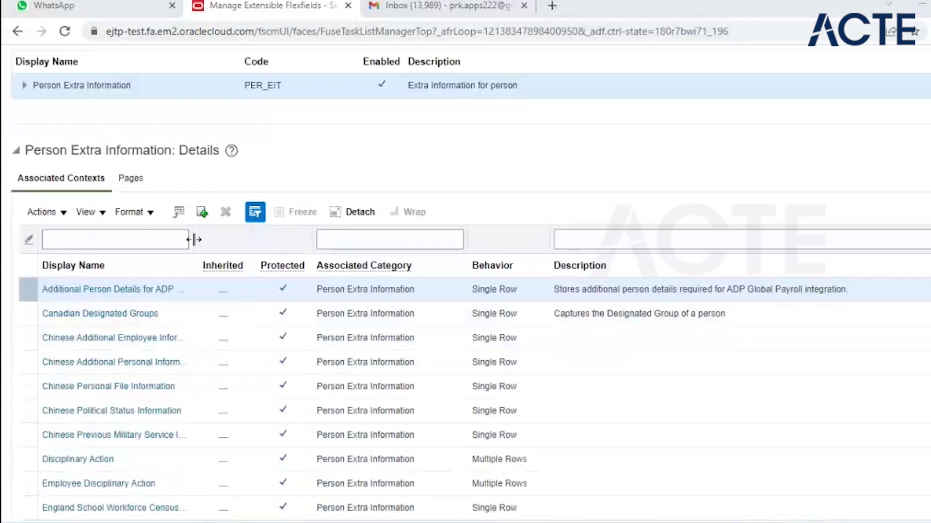
left_click_drag(194, 239, 298, 240)
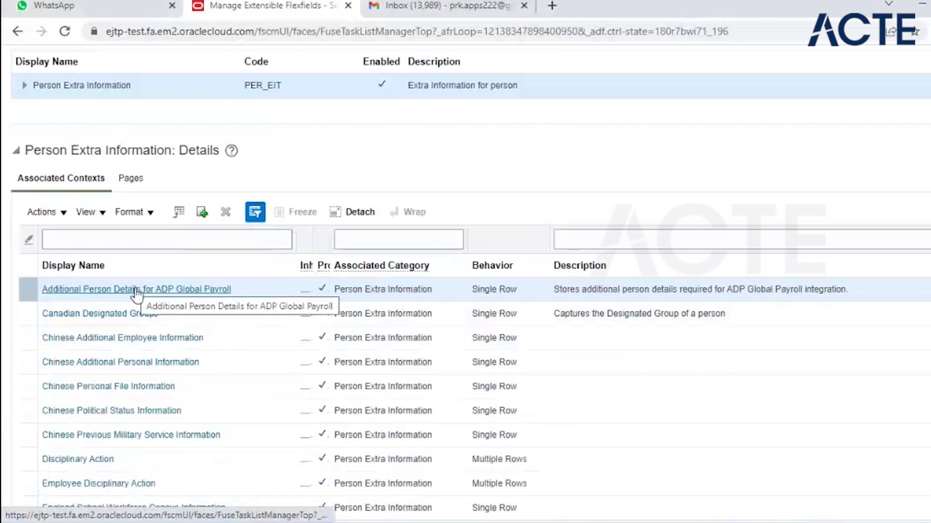
scroll(170, 376, "down", 5)
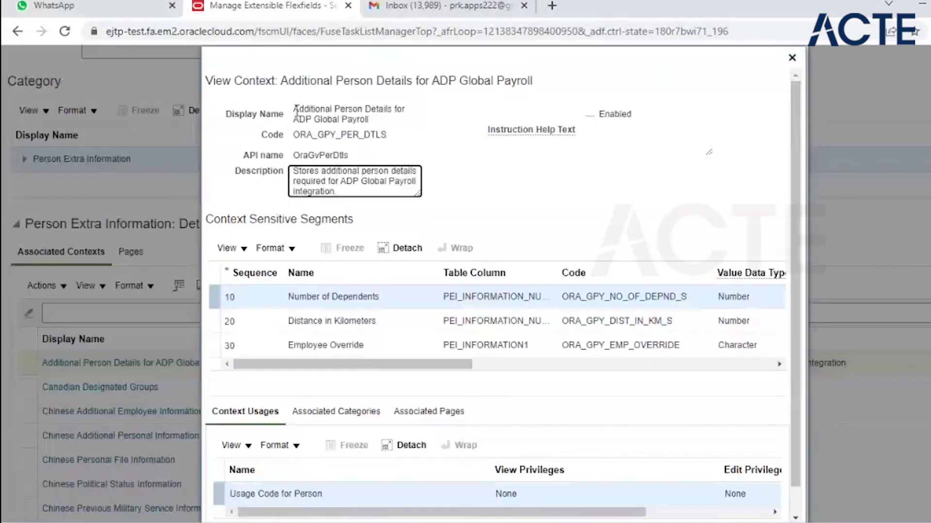
left_click_drag(295, 108, 341, 119)
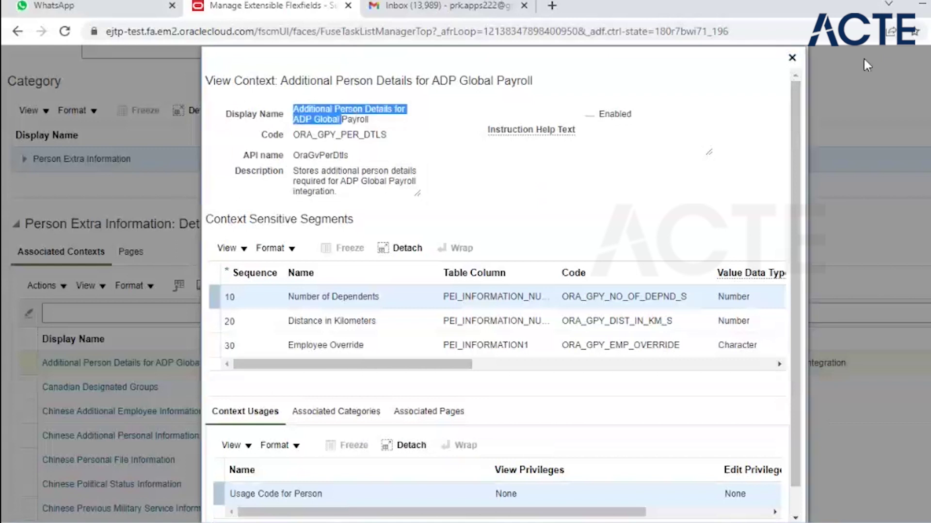
left_click(792, 57)
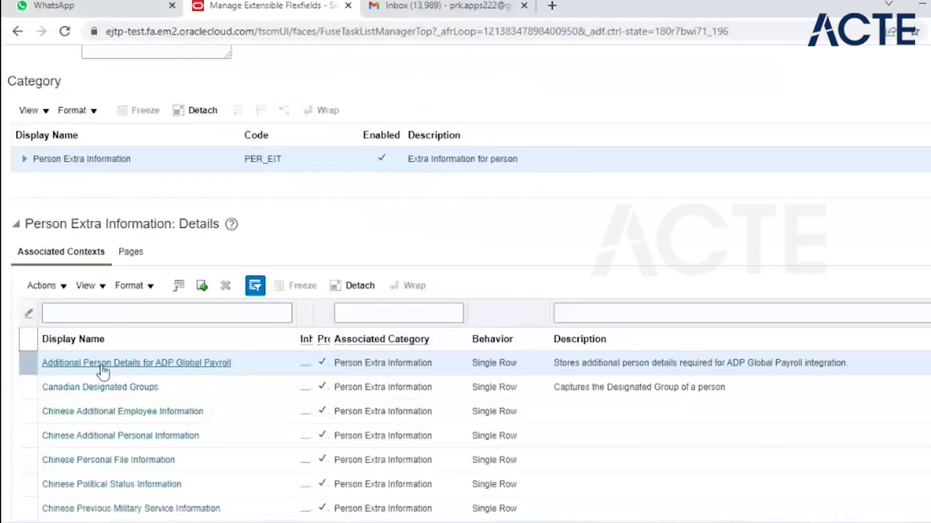
View the context sensitive segments of the India Miscellaneous Information context.
right_click(331, 14)
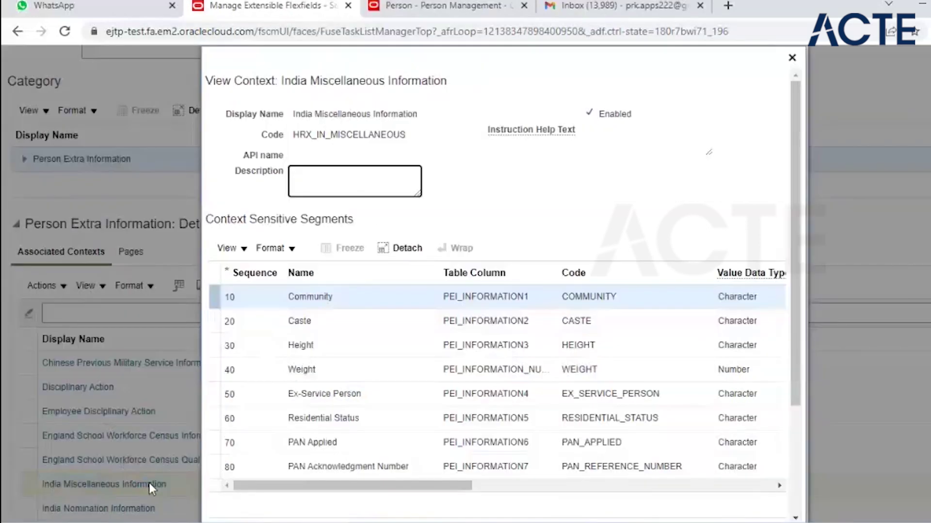
left_click_drag(421, 493, 353, 497)
key("alt+Tab")
key("alt+Tab")
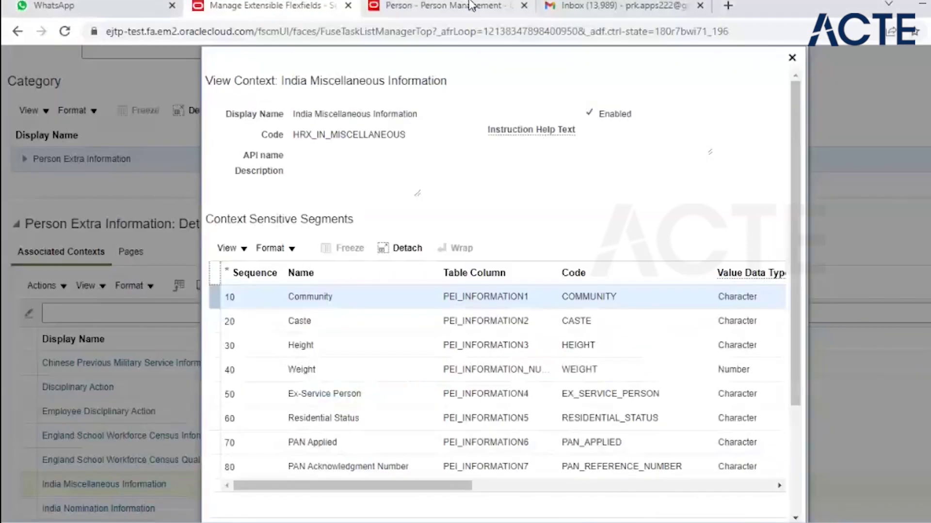
Examine the India Miscellaneous Information fields on the Person Management Extra Information page, from Community to PAN Acknowledgment Number, and return to the flexfield page.
left_click(470, 5)
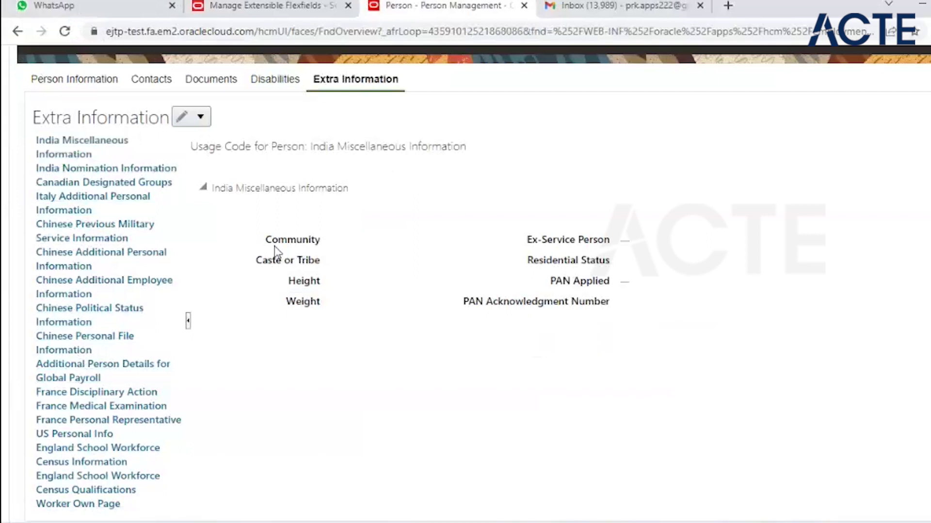
left_click_drag(272, 240, 322, 305)
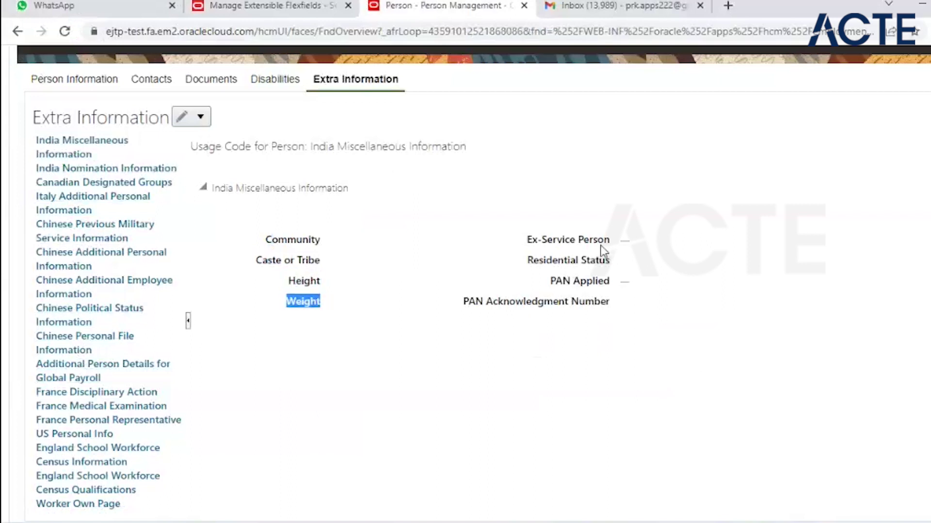
left_click_drag(528, 239, 598, 245)
left_click_drag(528, 260, 606, 260)
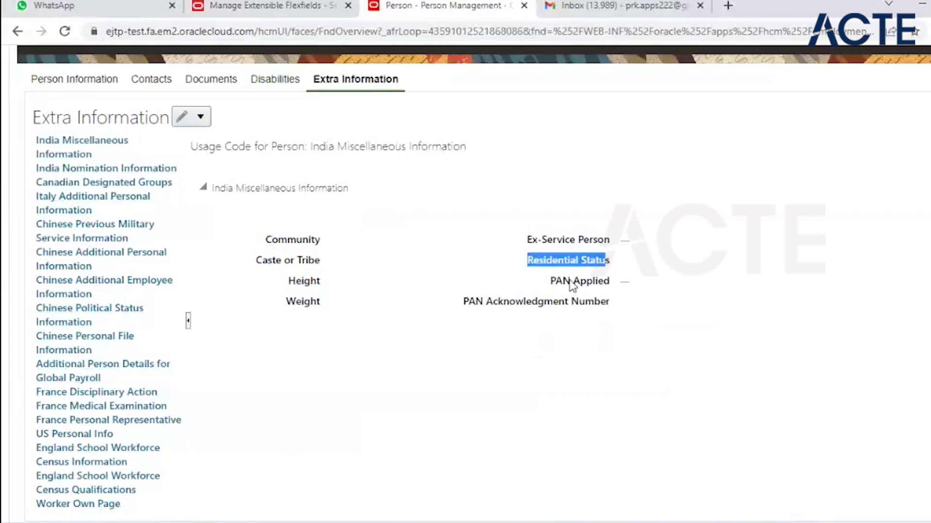
left_click_drag(555, 282, 603, 283)
left_click_drag(468, 302, 610, 305)
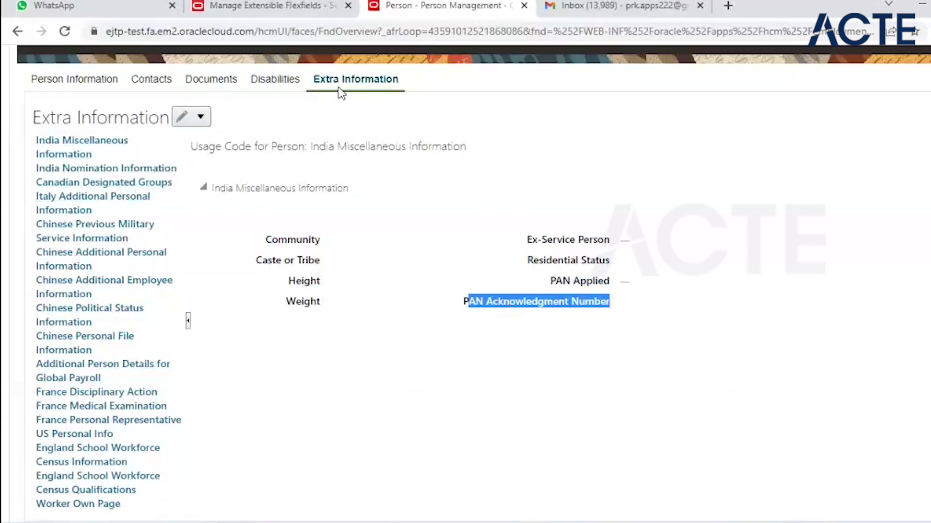
left_click(586, 7)
left_click(320, 7)
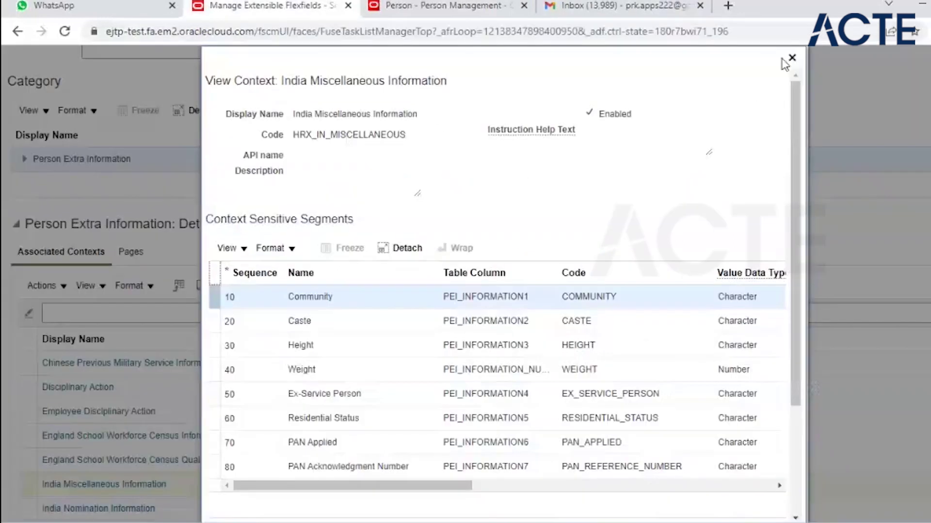
Switch back to the LibreOffice Writer notes and add the heading "DOR: Document of Records" below the Person EIT Information example.
key("alt+Tab")
left_click(396, 403)
key("Return")
key("Return")
type("DOR:")
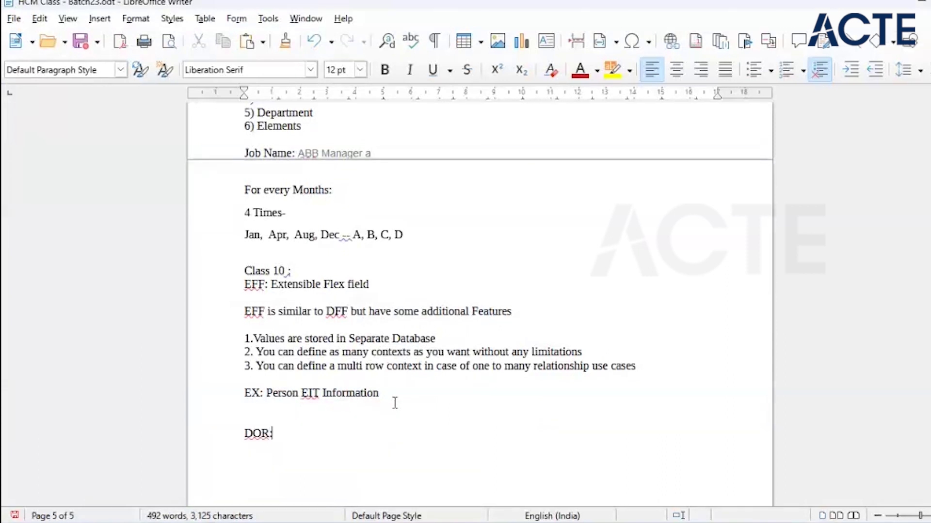
type(" Document of Records")
left_click_drag(275, 432, 364, 428)
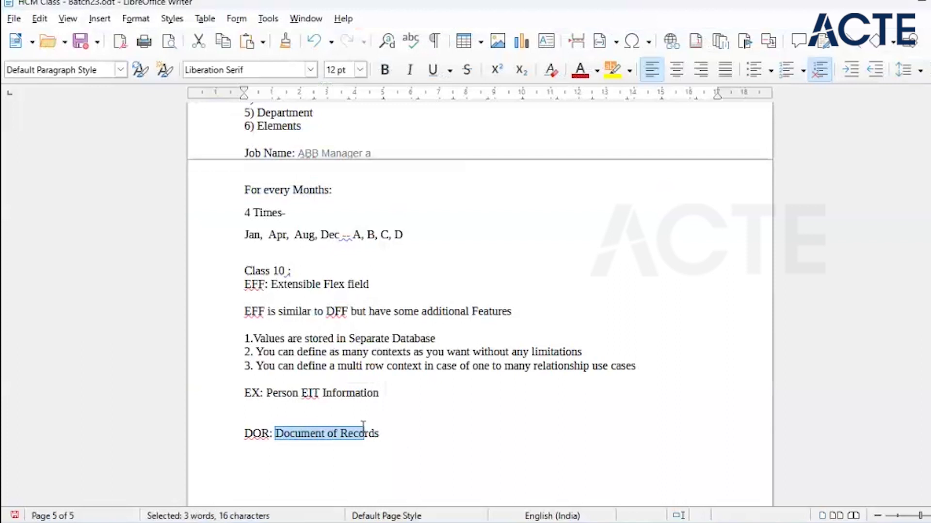
left_click(388, 435)
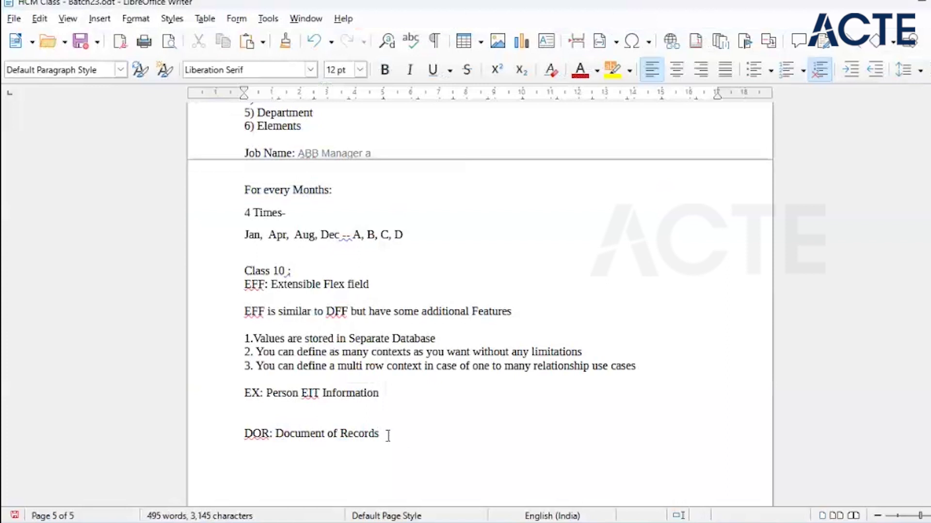
type("I oracle")
key("BackSpace")
key("BackSpace")
key("BackSpace")
key("BackSpace")
key("BackSpace")
key("BackSpace")
key("BackSpace")
key("BackSpace")
Write "We create DOR to give employees flexbility to upload sofy copy of the Documents." below the DOR heading.
type("We create DOR to give ")
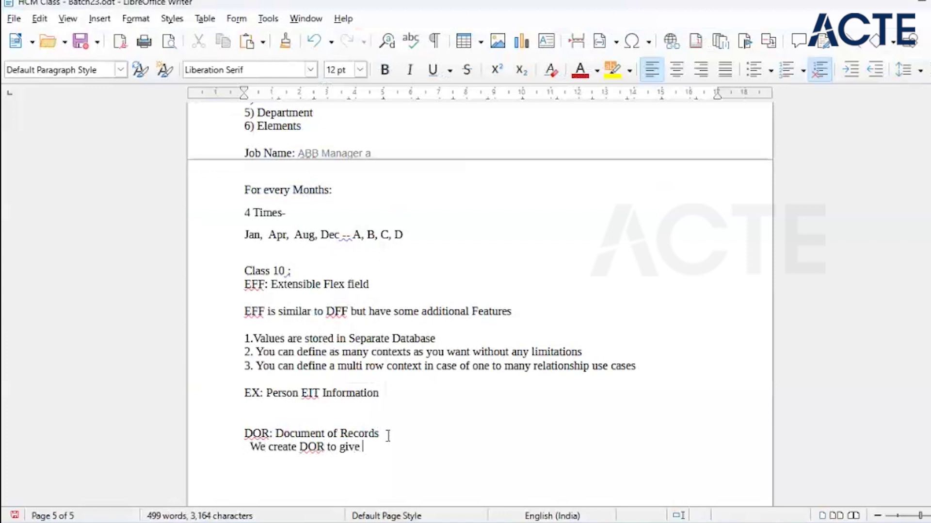
type("employees flexbility to u")
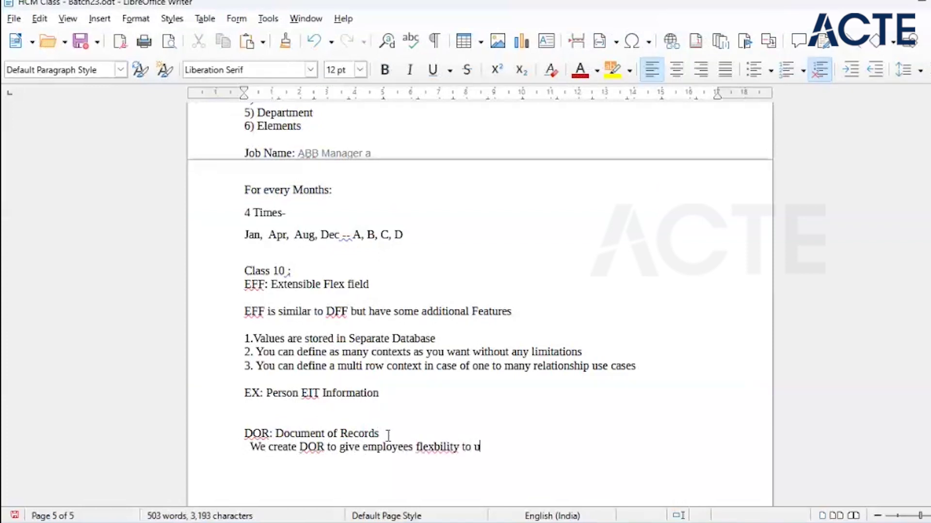
type("pload sofy copy of the Di")
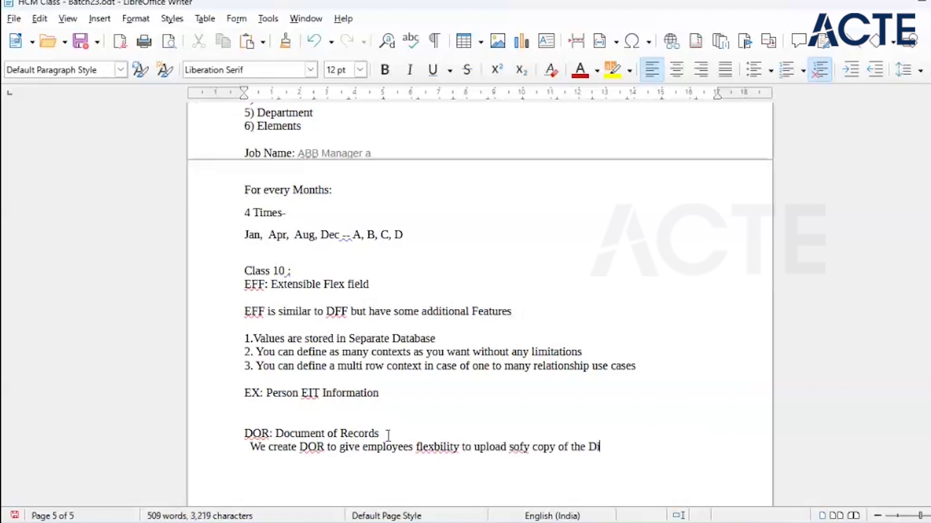
key("BackSpace")
type("ocuments.")
Start an example line "Ex: Passport," below the DOR sentence and remove an extra leading space from that sentence.
key("Return")
type("Ex: Pas")
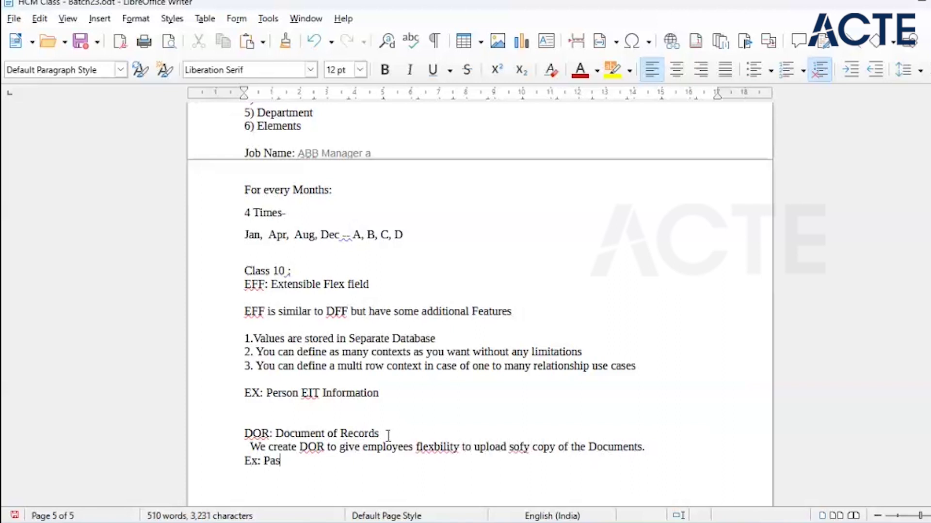
type("sport,")
left_click(253, 447)
key("BackSpace")
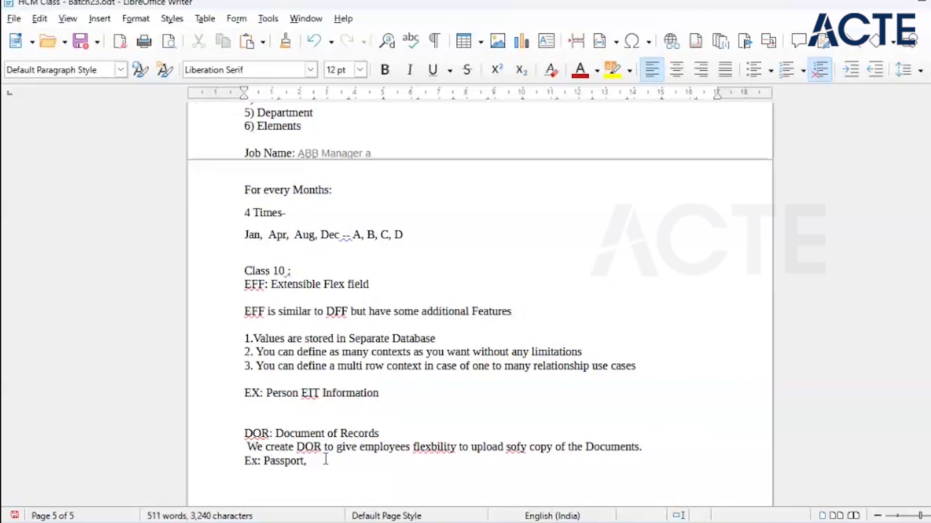
Extend the DOR example line with "Medical Result, Visa Copy, Degree Certificates, Medical Reimbursement, Travel Reimburesement".
type("Medical Result, Visa Copy,")
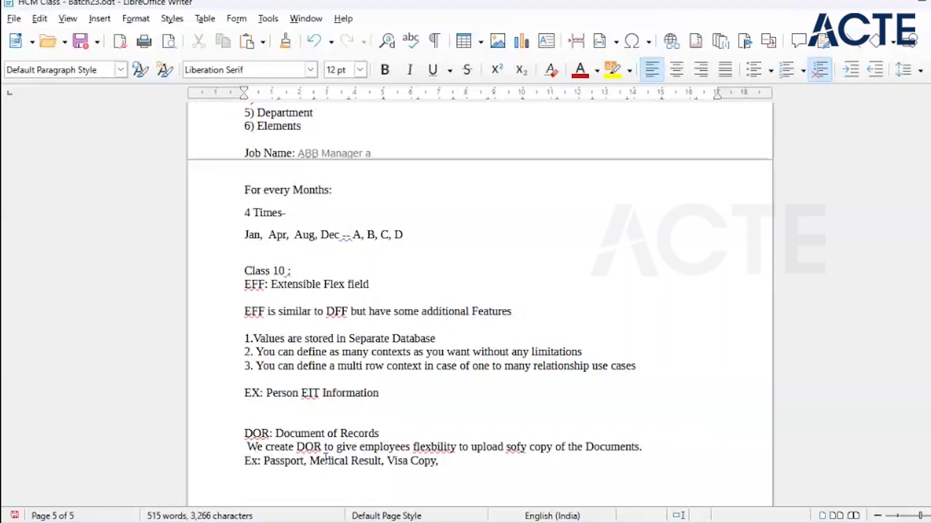
type(" Degree Certificati")
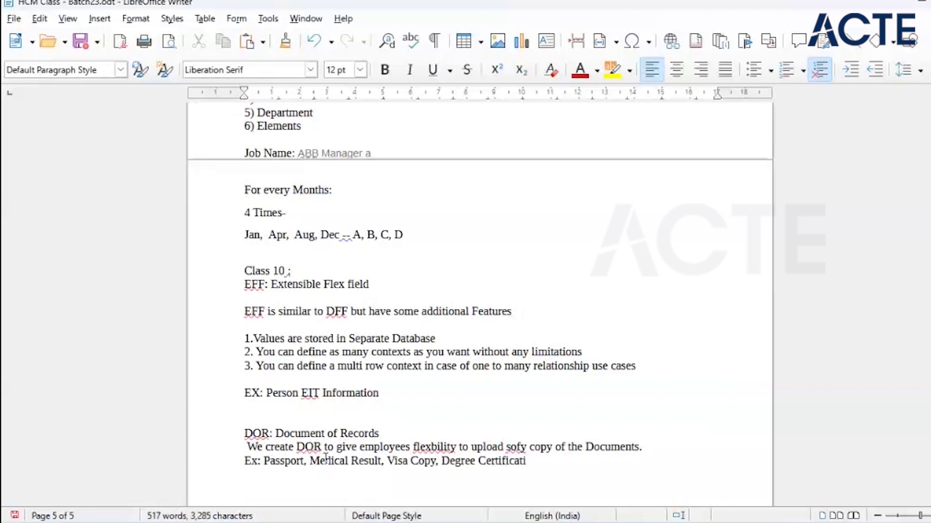
key("BackSpace")
type("es, Medical Reimbursement, tra")
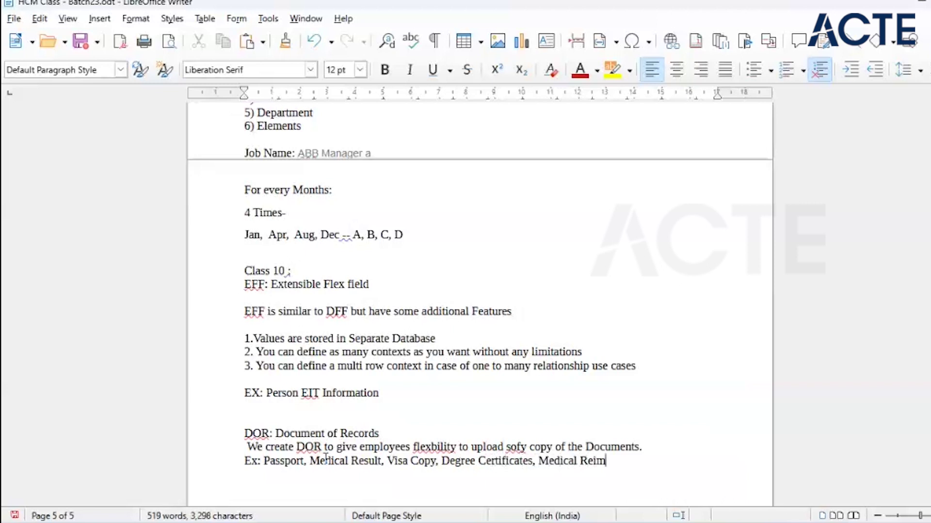
key("BackSpace")
key("BackSpace")
key("BackSpace")
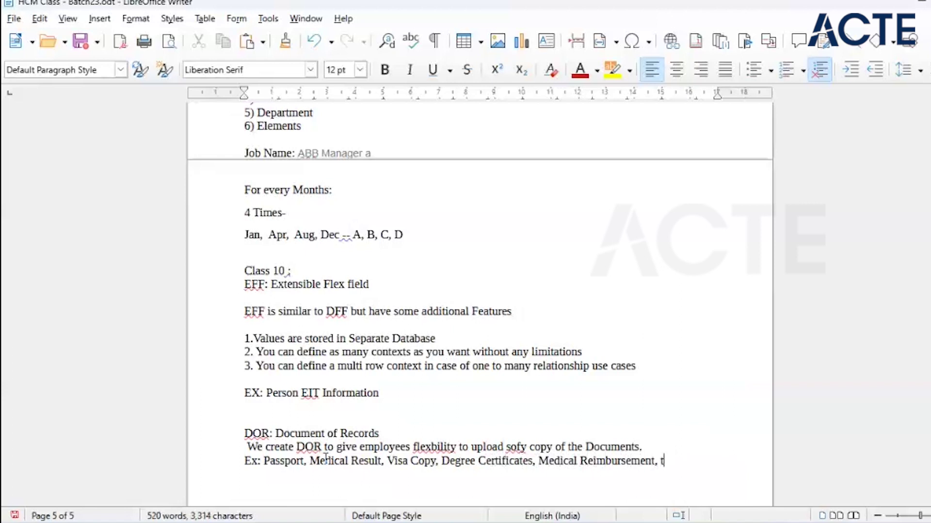
type("Travel Reimburesement")
Write "Approvals also we can create." below the DOR examples, separated by a blank line.
left_click(381, 434)
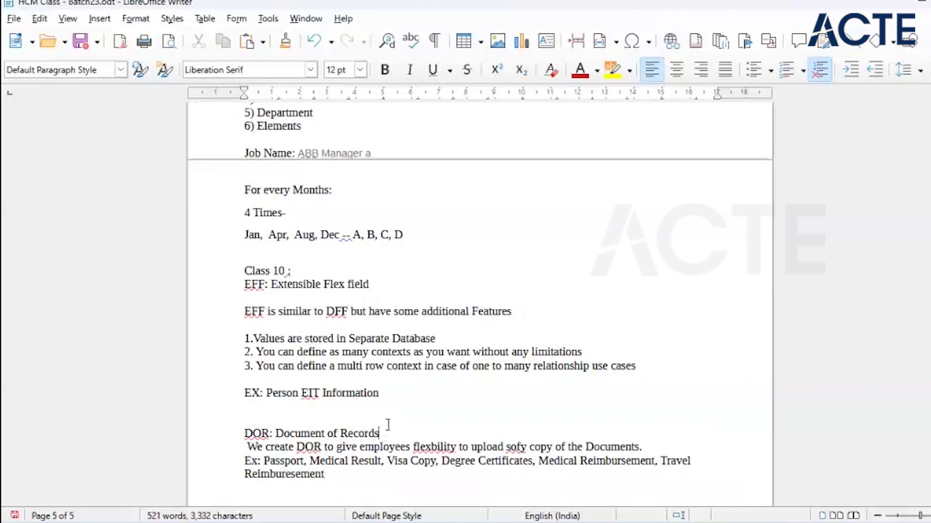
key("Return")
key("Return")
type("Appro")
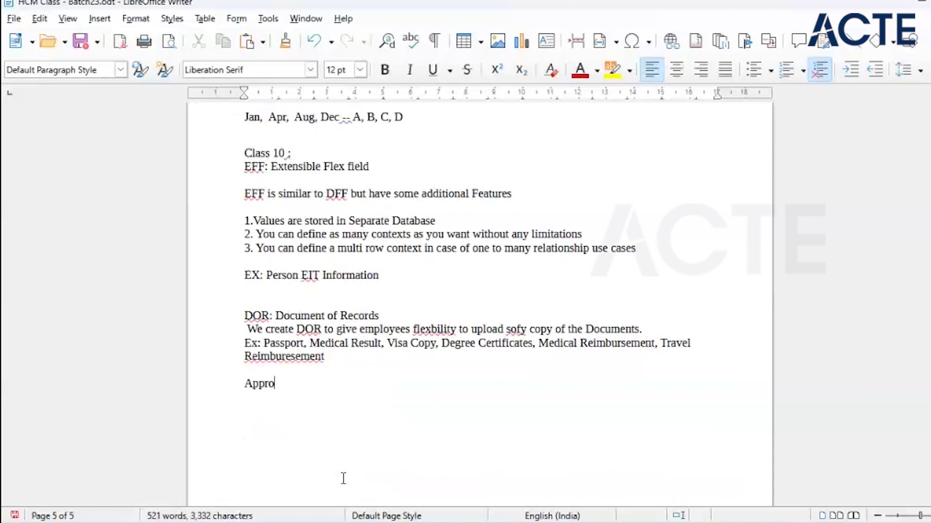
type("vals of r")
key("BackSpace")
key("BackSpace")
key("BackSpace")
key("BackSpace")
type("for")
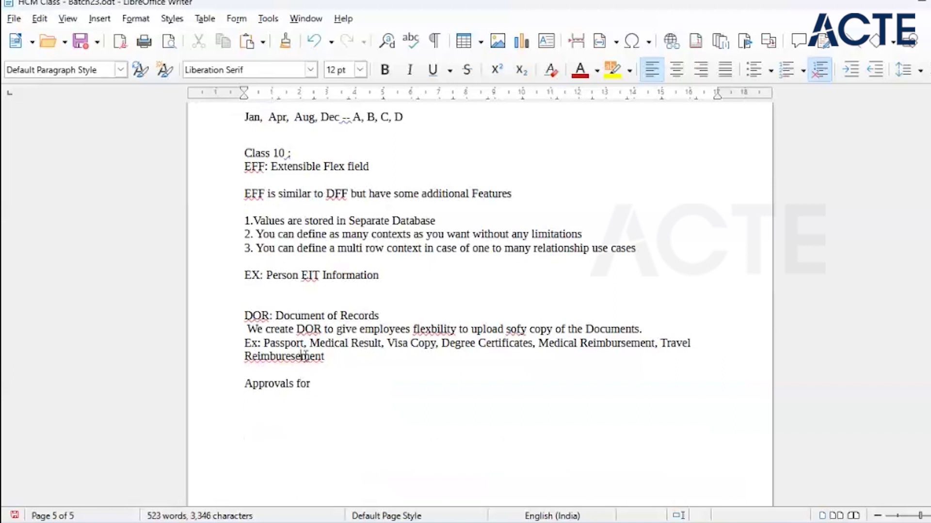
left_click(326, 380)
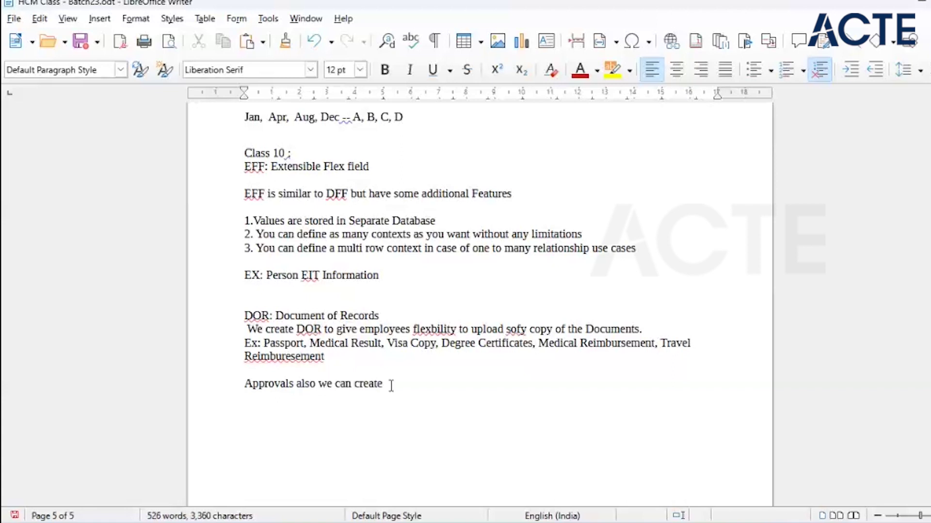
type(".")
Number the approvals sentence as "1)" and start a new line below it.
left_click(245, 384)
type("D")
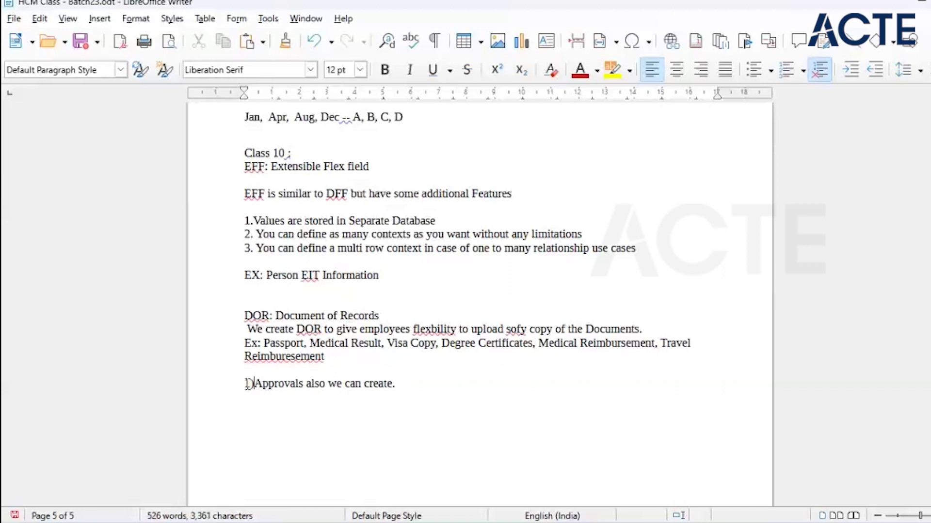
key("Return")
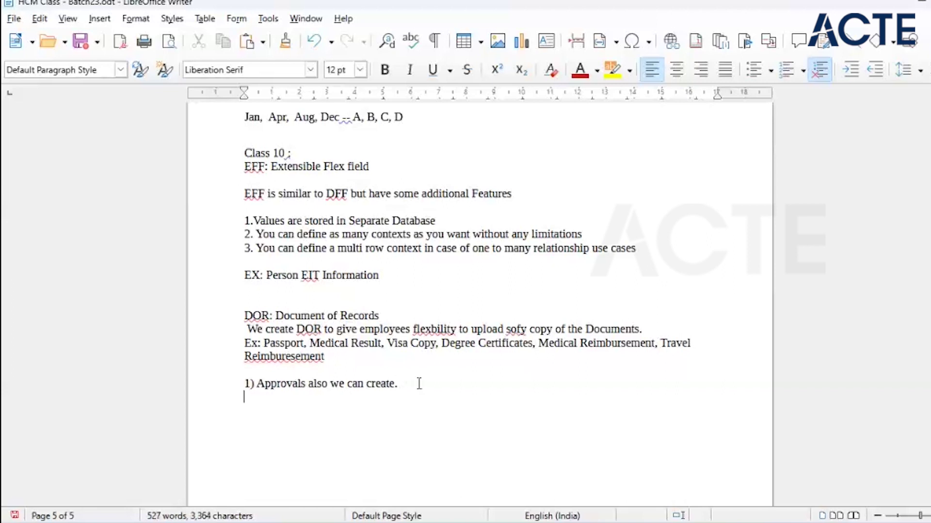
Write the second DOR point "2) enable DFF in DOR" under the approvals point.
type("2) DFF ")
type("d")
key("BackSpace")
type("in ")
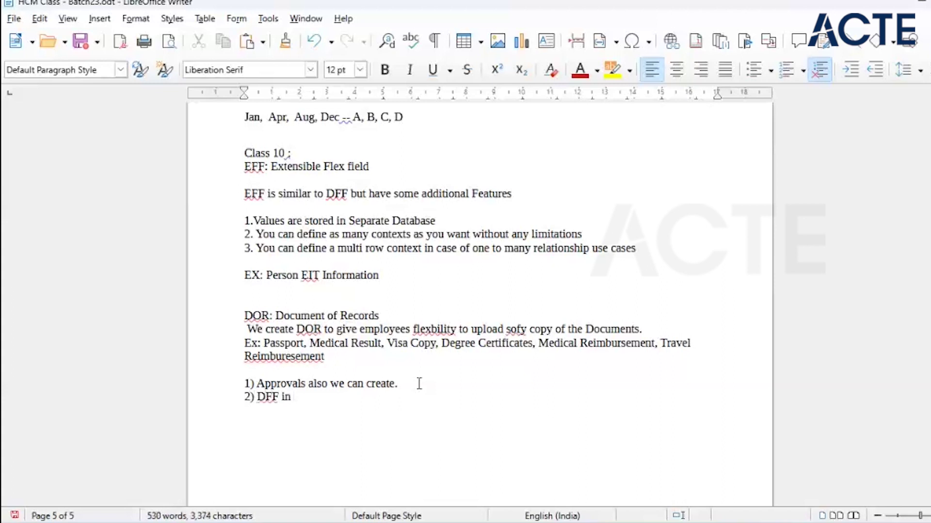
type("DOR")
left_click(257, 397)
type("enable")
left_click(357, 397)
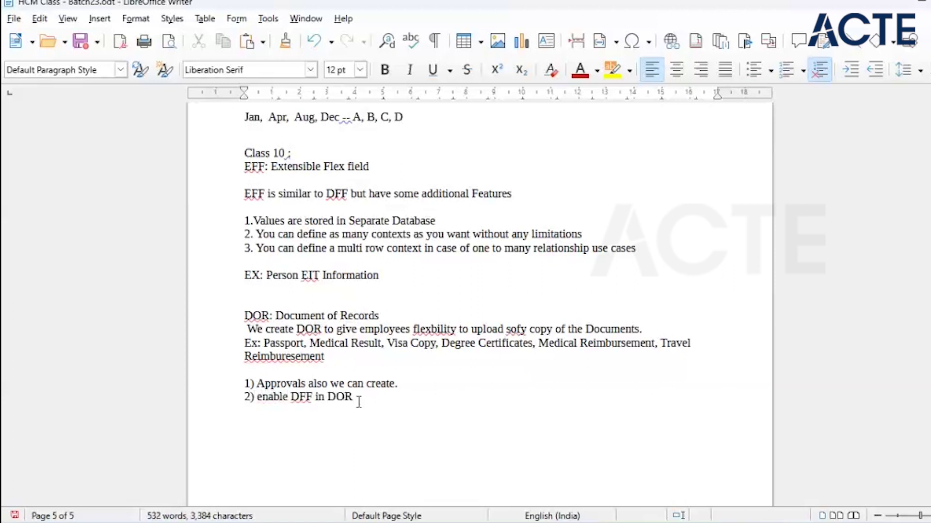
Add a blank line and a new line below the second point and capitalize its first word as "Enable".
key("Return")
key("Return")
left_click(262, 397)
key("BackSpace")
type("E")
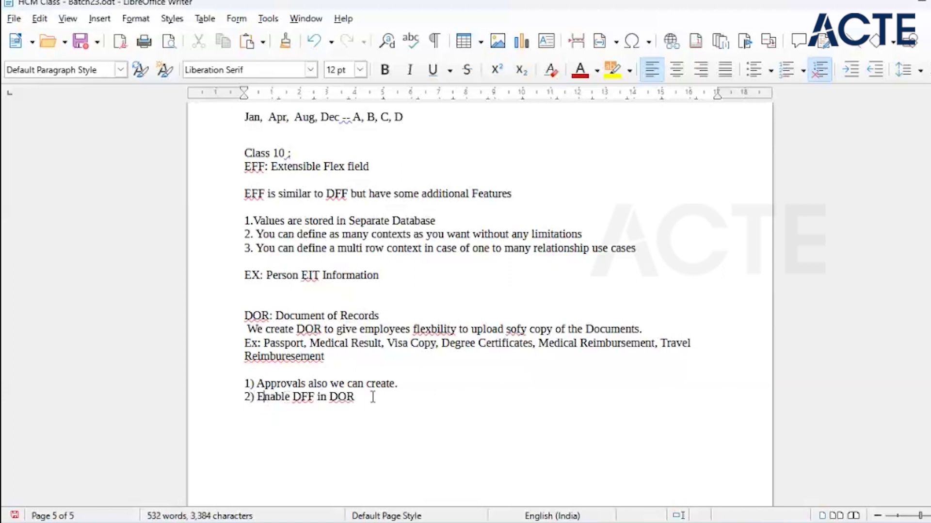
Add the example heading "EX: Travel Expenses" below the two numbered DOR points.
key("Down")
key("Down")
type("Travel Expenses:")
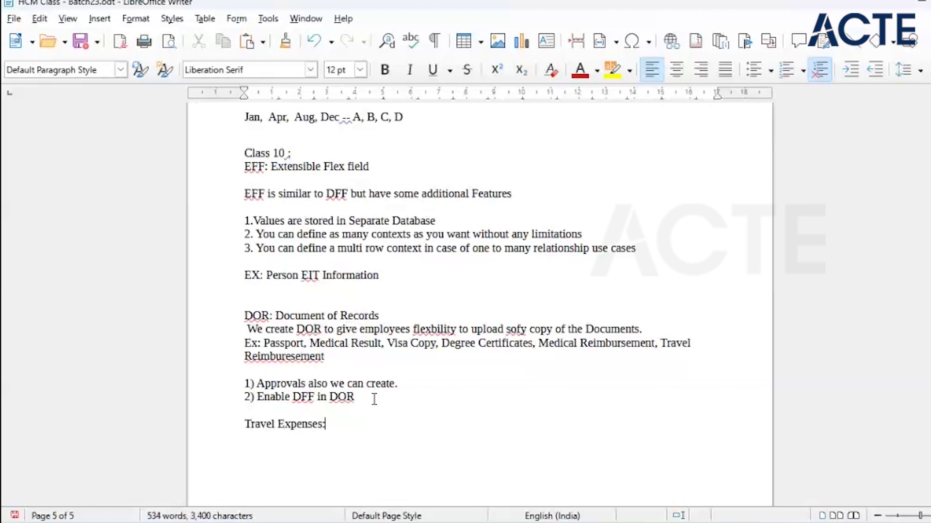
key("BackSpace")
left_click(248, 421)
type("EX:")
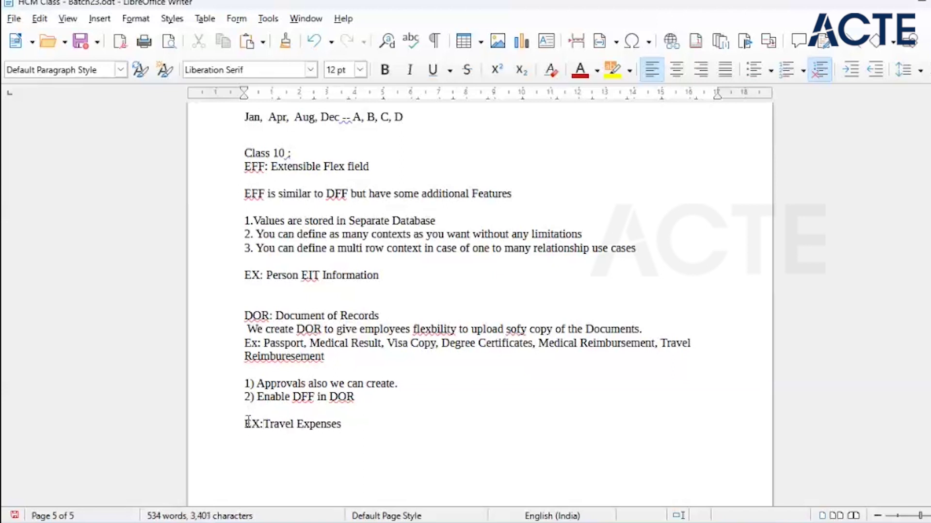
List "a) Purpose of Travel: Free Text" and "b) Travel Date: Actual date of Travel" under the Travel Expenses example.
key("Return")
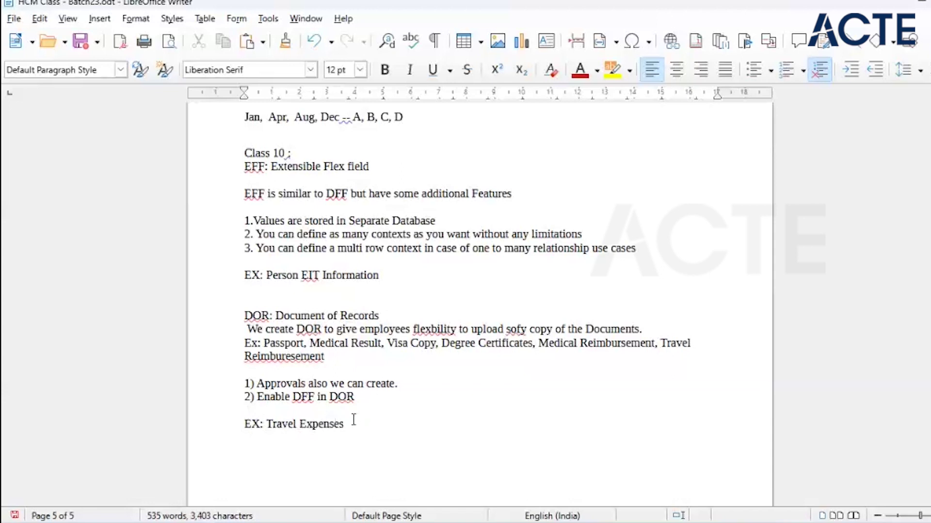
type("a)")
type("Purpose of Tra")
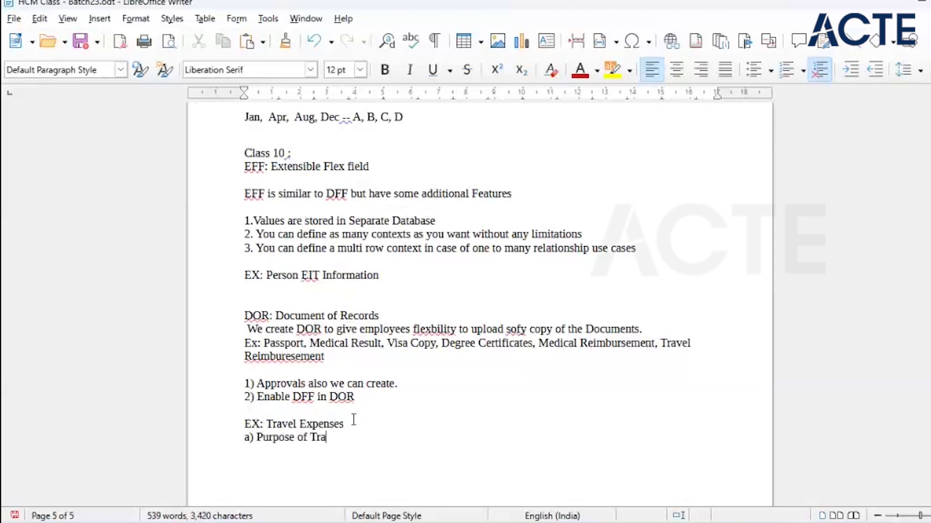
type("vel:   Free Text")
key("Return")
type("b) Travle")
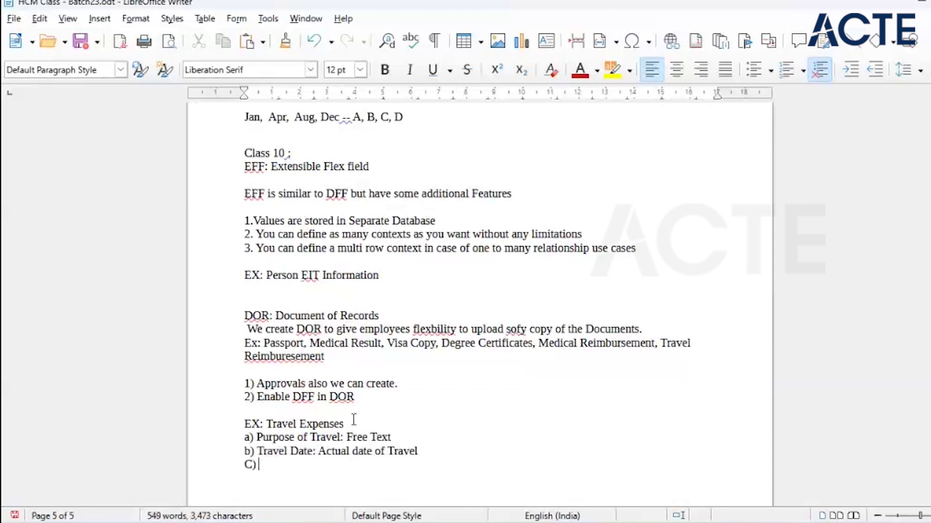
Add the items "C) Bilalbility: Billable/ Non Billable" and "D) Project Name: List of Projects" to the Travel Expenses list.
type("Billable/ Non Billable")
key("Return")
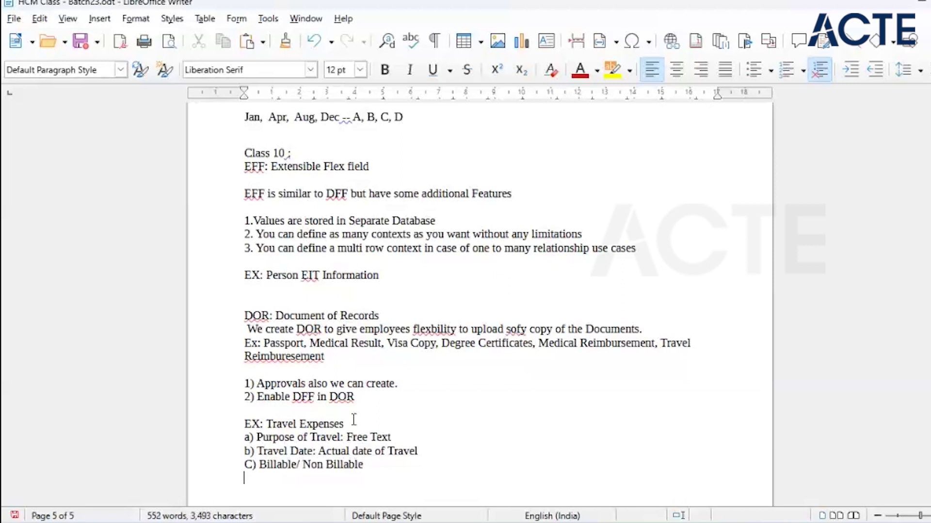
type("D)   Project Name:")
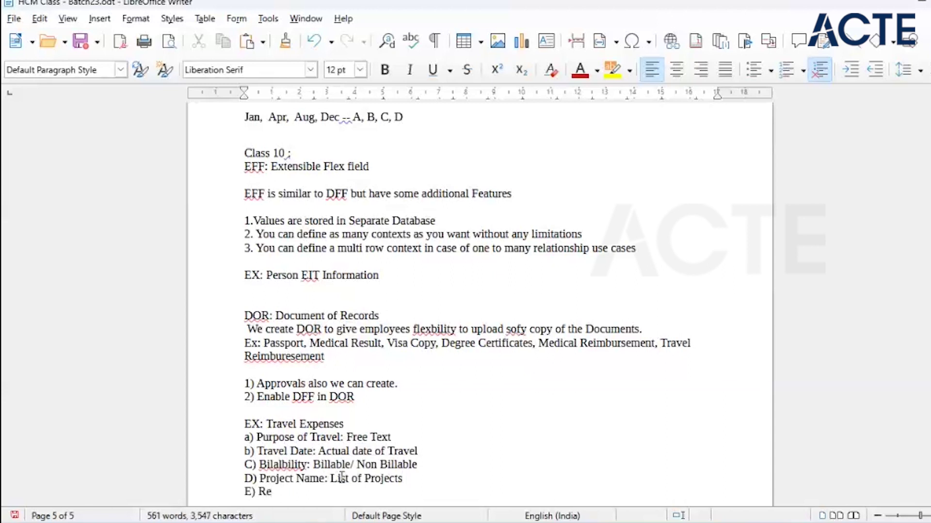
Add "E) Reimburse Amount: Amount They want to Reimburse" and "F) Expense Type: List of Values" to the Travel Expenses list.
type("imburse Amount:")
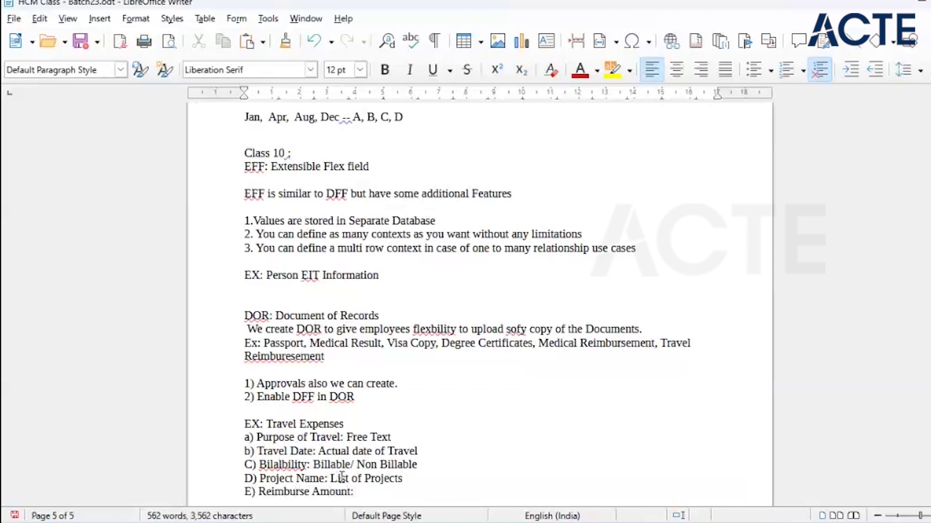
type("Amount They want ")
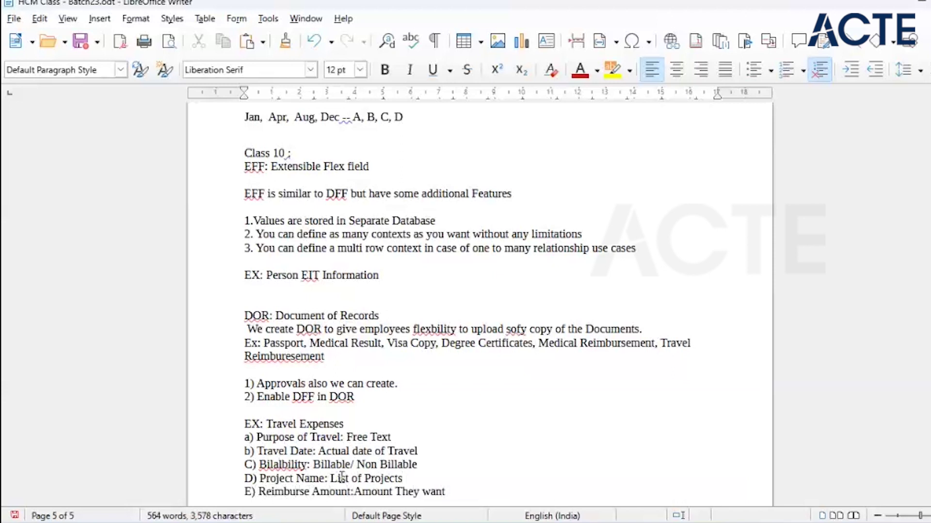
type("to Reimburse")
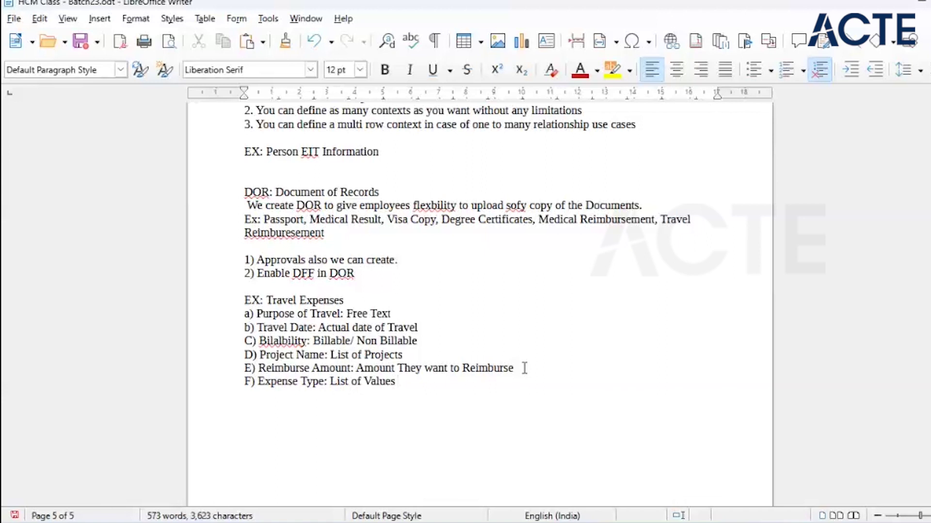
Complete the Expense Type item with "– Per Diem/ Airfare/Taxi/Hotel" and add "G) Additional Comment: Comment for Approver".
type("- ")
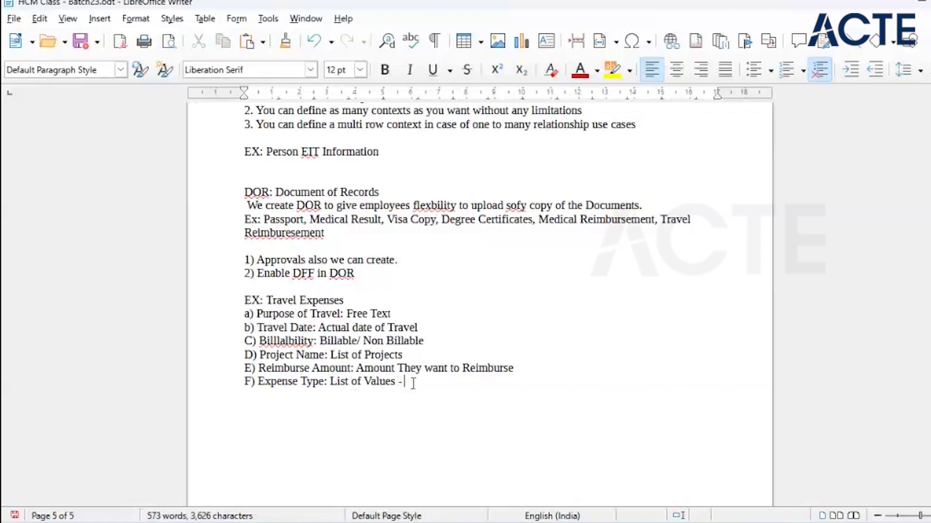
type("Per Diem/")
type("Airfare/Ta")
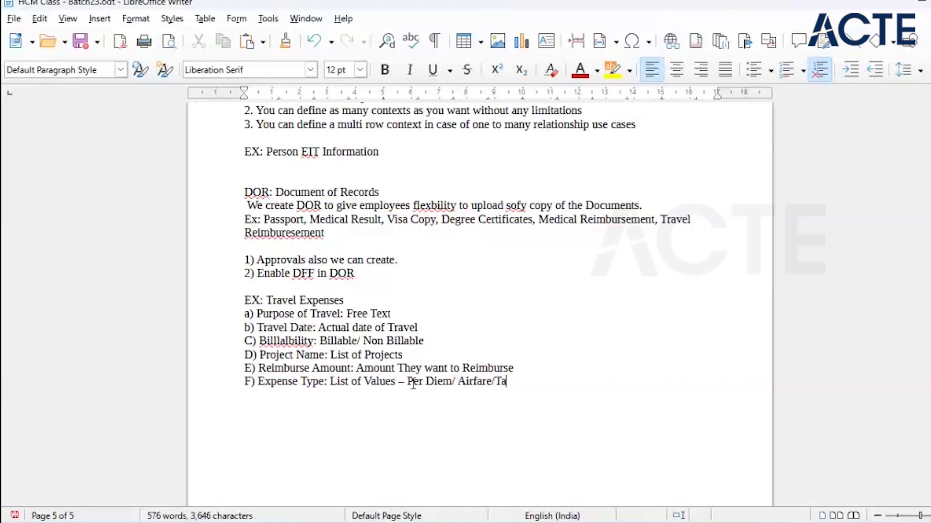
type("xi/Hotel")
key("Return")
type("G) Additional Comment: Comment for Approver")
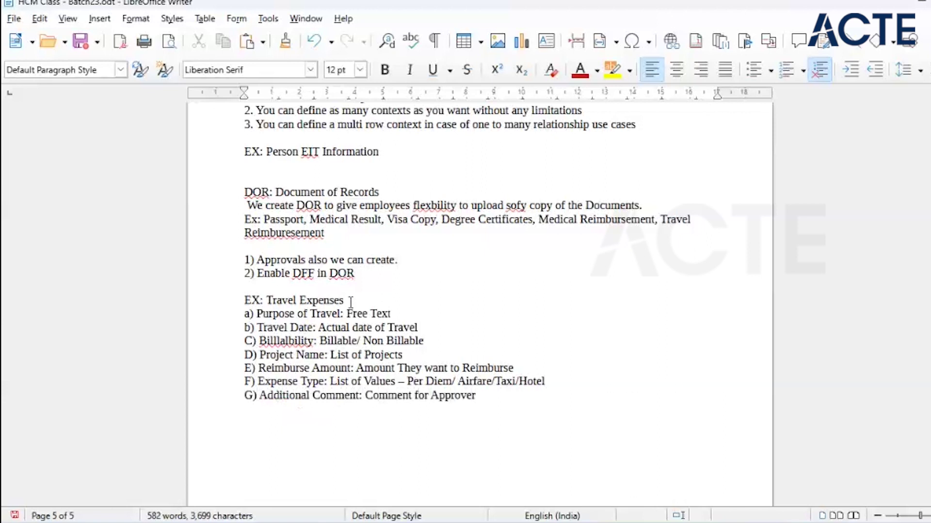
Add the heading "Setups:" below the Travel Expenses list, separated by a blank line.
left_click_drag(351, 301, 268, 297)
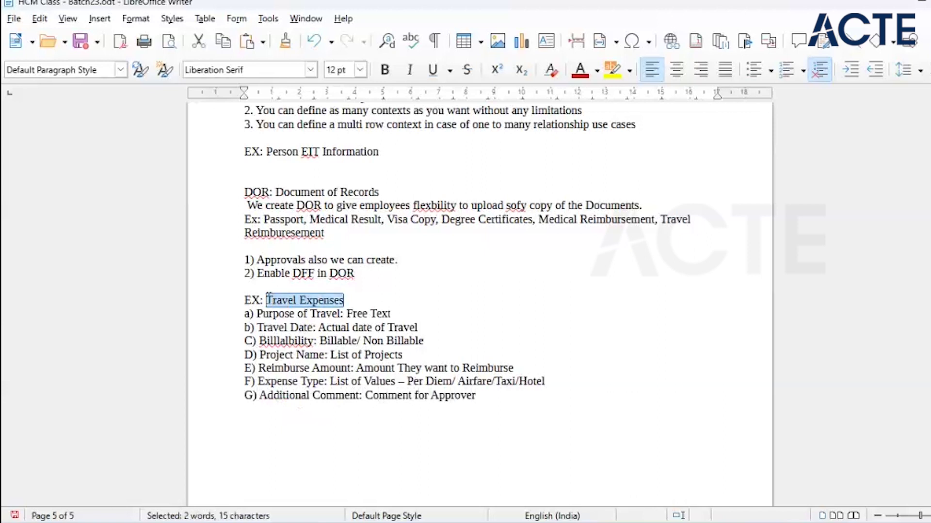
left_click(484, 396)
key("Return")
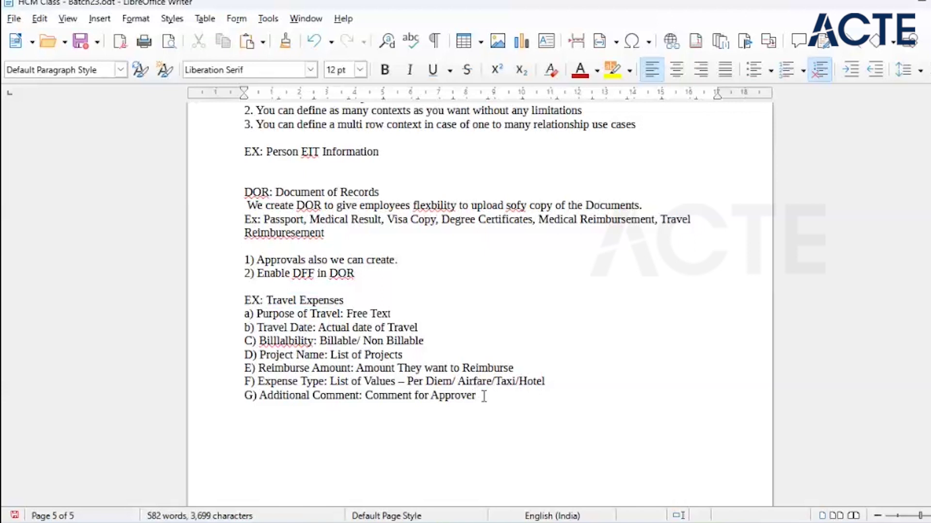
type("Sta")
key("BackSpace")
key("BackSpace")
type("etups:")
key("Return")
Write "1) Category ; Reimbursement" as the first item under the Setups heading.
type("1) ")
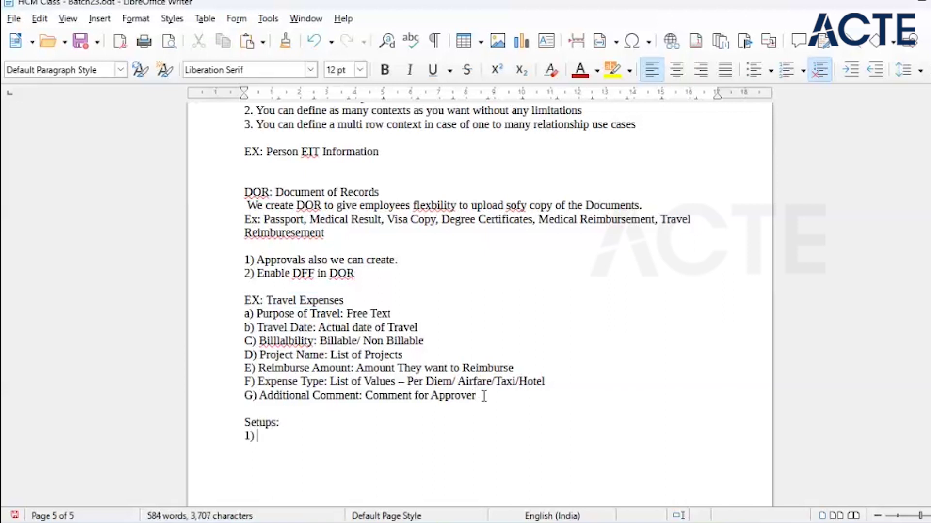
type("Category")
key("Return")
type("2)")
key("BackSpace")
key("BackSpace")
key("BackSpace")
key("BackSpace")
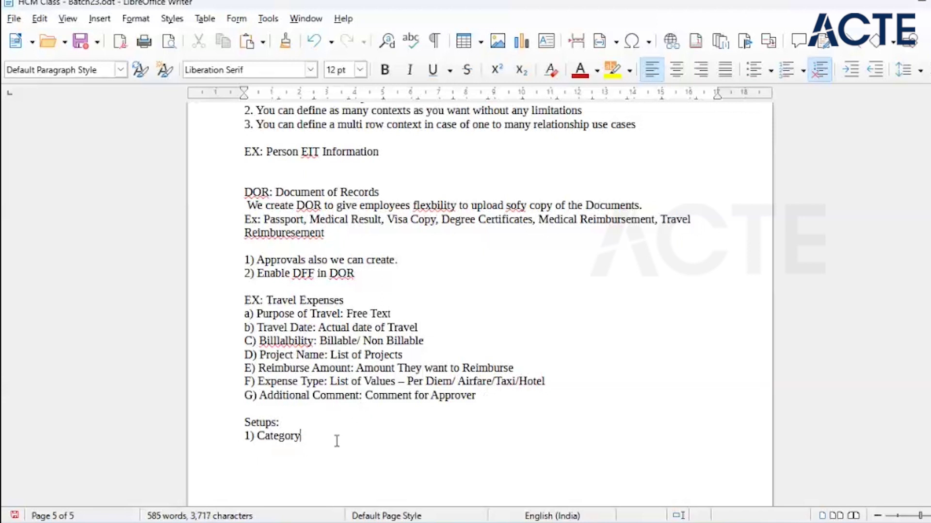
type("; Reimbursement")
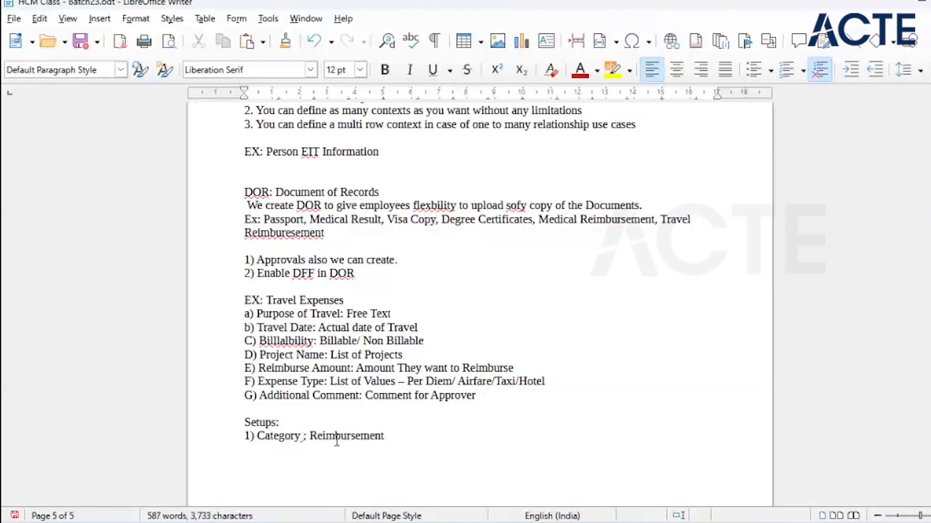
List "a) Sub Category: Travel expense" and "b) Sub Category: Visa expense" indented under the Reimbursement category.
key("Return")
type(") Sub Category: Travel expense")
key("Return")
type("b) Sub Category: Visa expense")
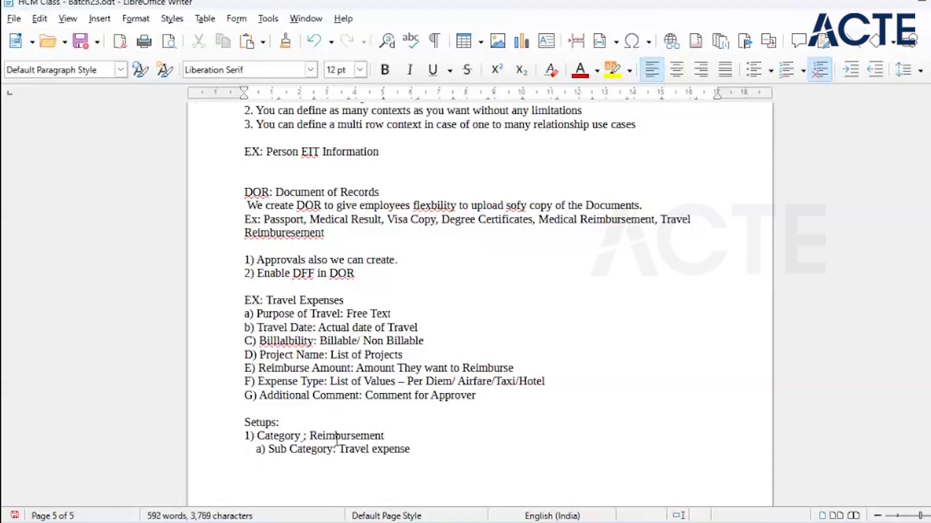
left_click_drag(272, 300, 358, 289)
left_click(366, 273)
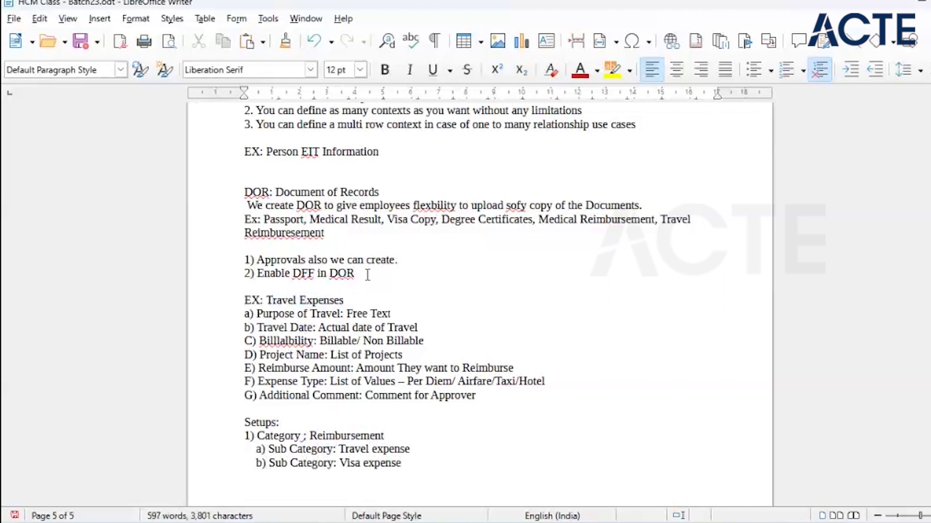
Insert the line "Visa expsence: Visa Amount" directly above the Setups heading.
left_click(317, 406)
left_click_drag(340, 449, 401, 463)
left_click(341, 462)
left_click(358, 412)
key("Return")
type("Visa expesen")
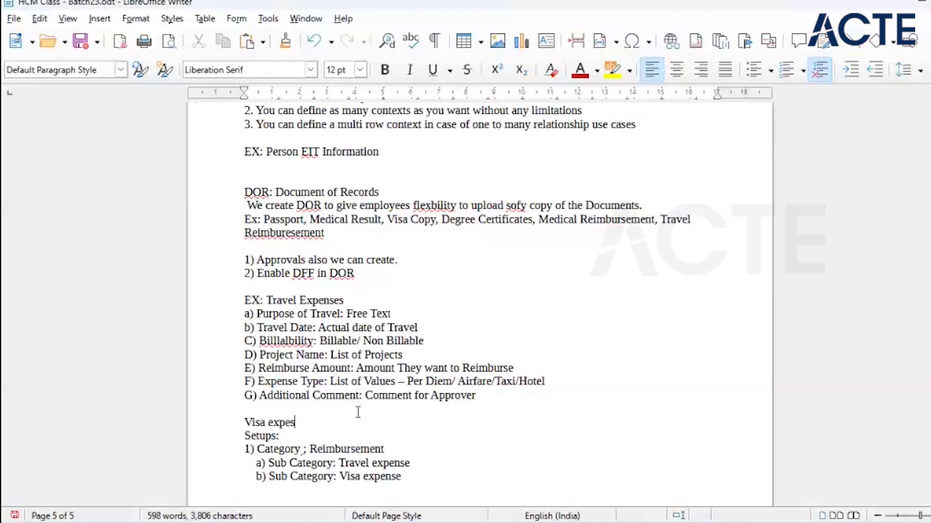
key("BackSpace")
key("BackSpace")
key("BackSpace")
key("BackSpace")
type("sence: Vis")
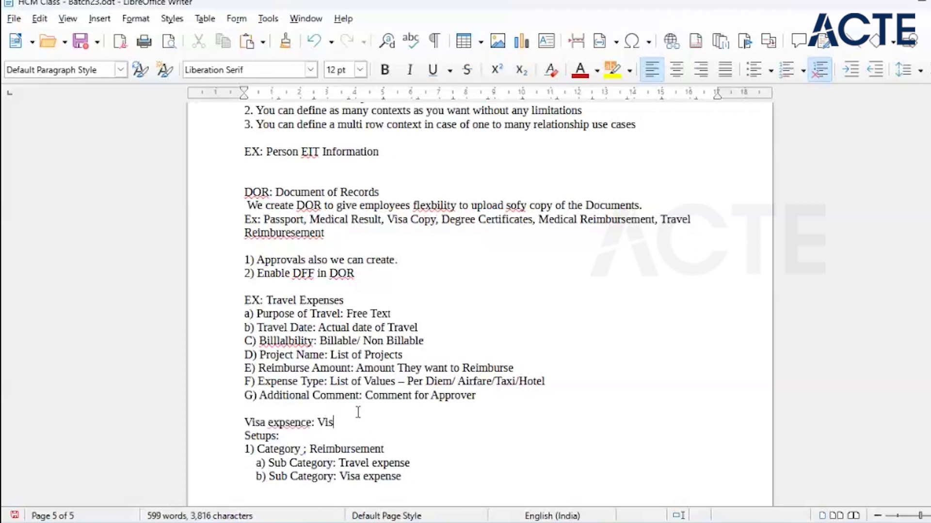
type("a Amount")
Add "2) Document Types: Reimbursements" and "3) Context Sensitive Segment based on document type" below the Visa expense subcategory.
left_click(408, 477)
key("Return")
type("2) Doumn")
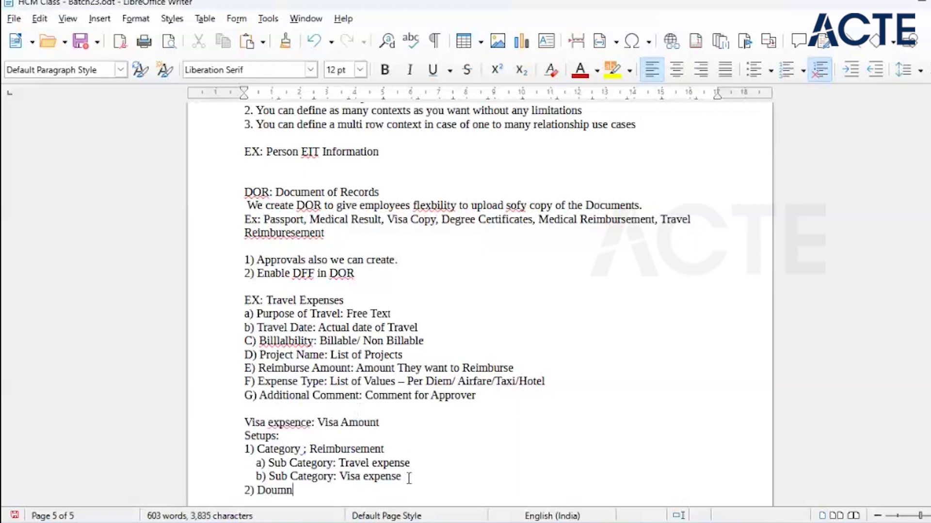
key("BackSpace")
key("BackSpace")
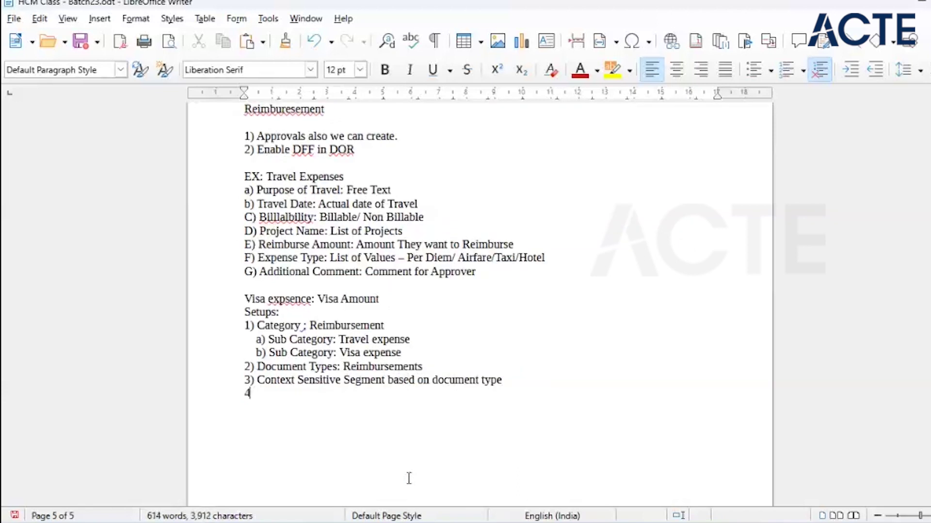
Write "4) Approval – Pending" as the last item of the Setups list.
type(") App")
type("roval ")
type("-")
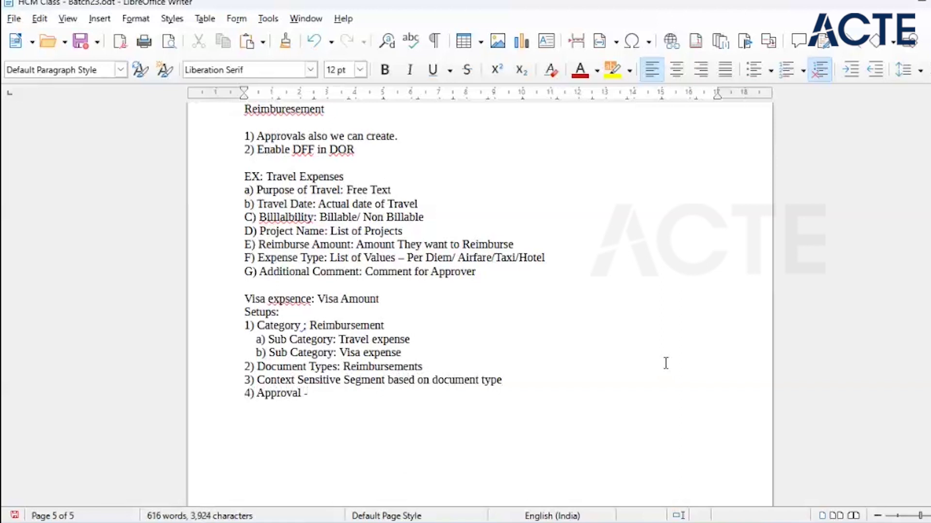
type("De")
key("BackSpace")
key("BackSpace")
type("Perding")
key("Return")
Add a "Steps:" heading after a blank line and begin its first item with "1) Reimbursement – Lookup -".
key("Return")
type("Steps:")
key("Return")
type("1)")
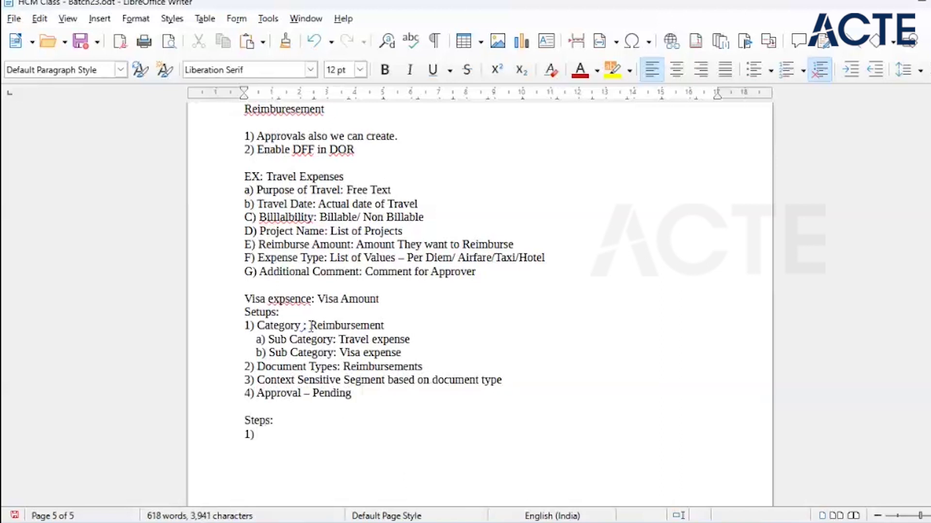
left_click_drag(309, 325, 401, 324)
key("ctrl+c")
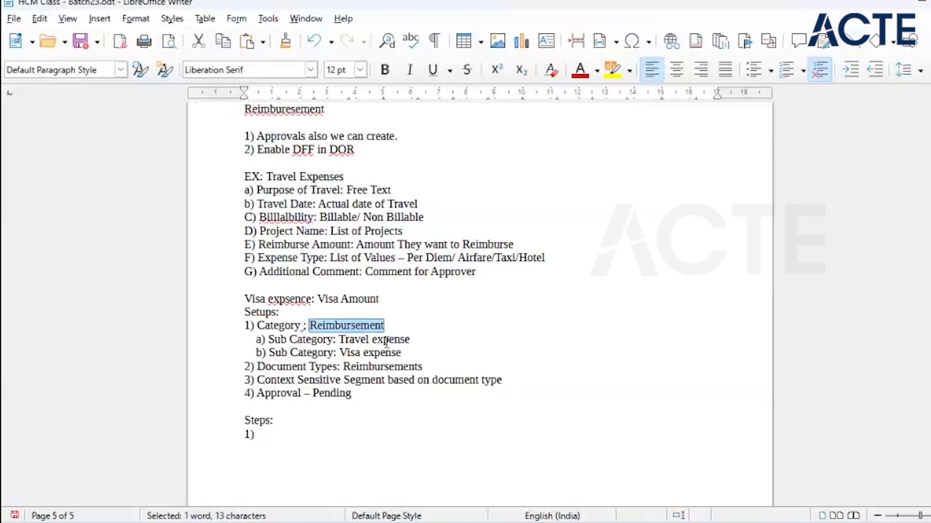
left_click(278, 437)
key("ctrl+v")
type("- Lookup -")
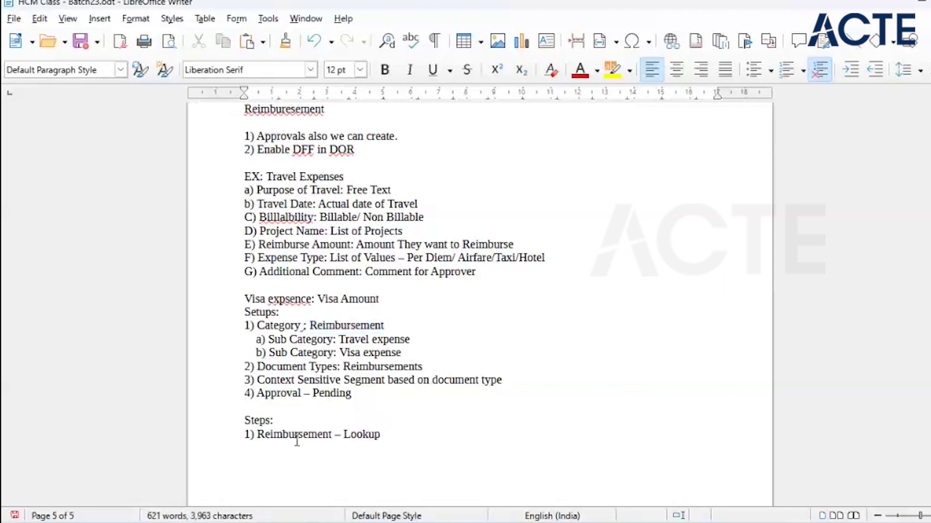
Switch to Oracle Setup and Maintenance, search for the Manage Common Lookups task and open it.
key("alt+Tab")
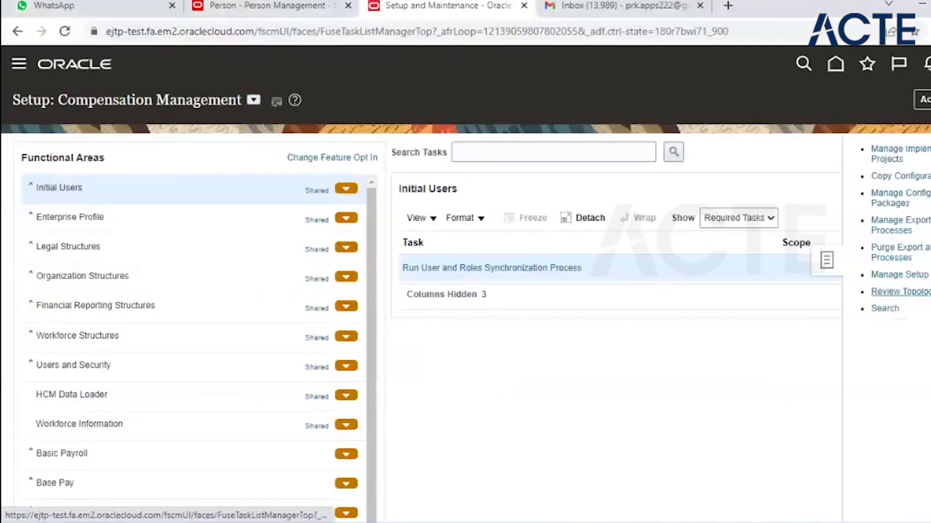
type("ommo")
type("n Lookups")
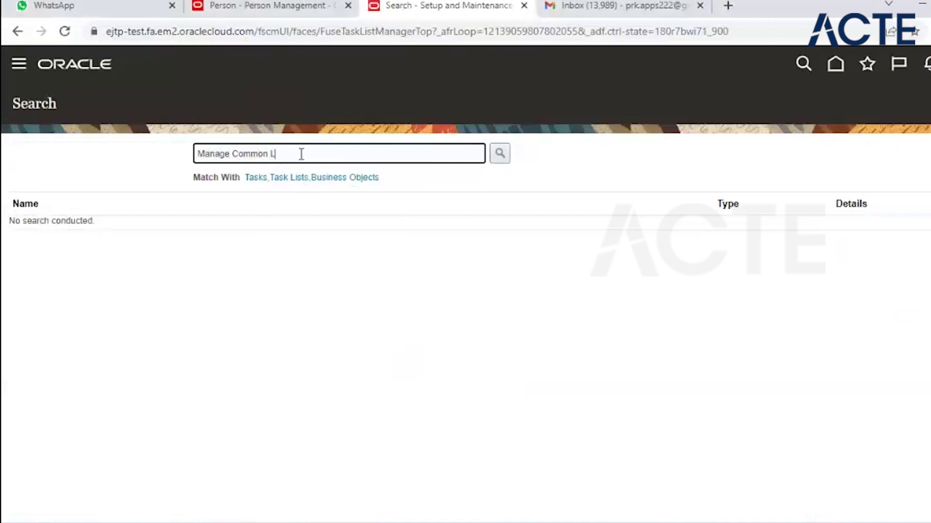
key("Return")
left_click(103, 228)
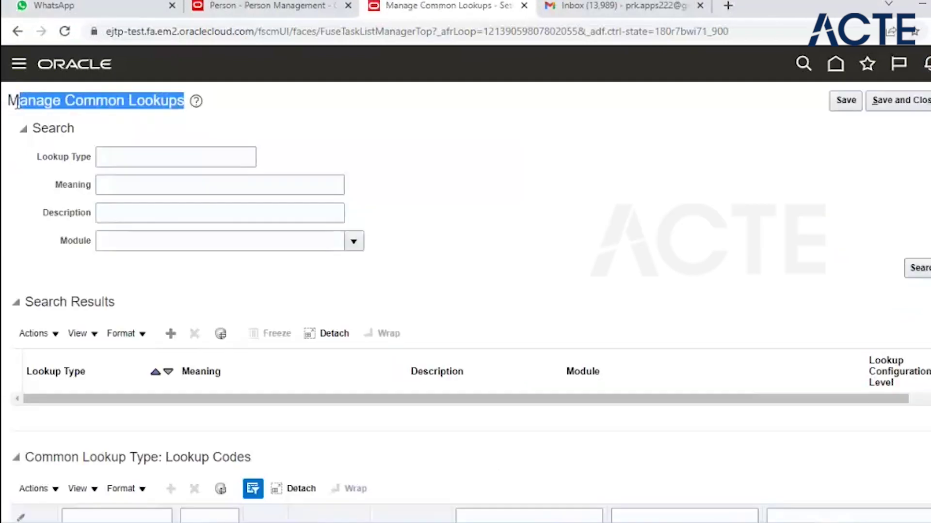
Return to the Writer notes and add "Manage Common Lookups" to the Reimbursement lookup step.
key("alt+Tab")
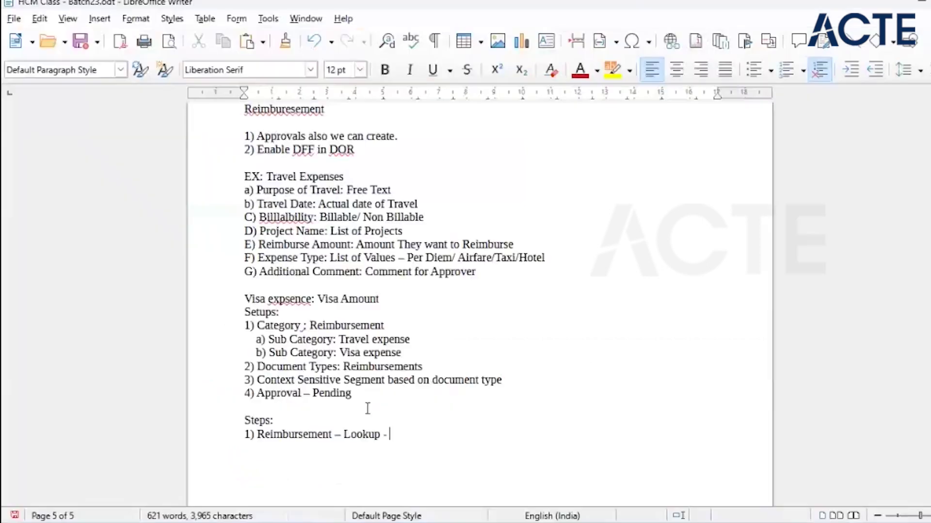
type("Manage Common Lookups")
type("-")
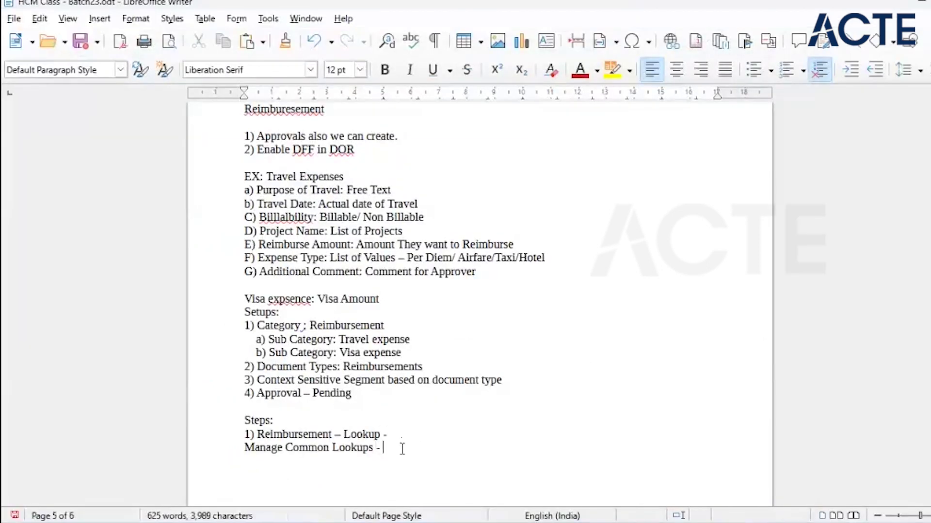
Switch to Oracle's Manage Common Lookups page and search for the lookup type Document_Category.
key("alt+Tab")
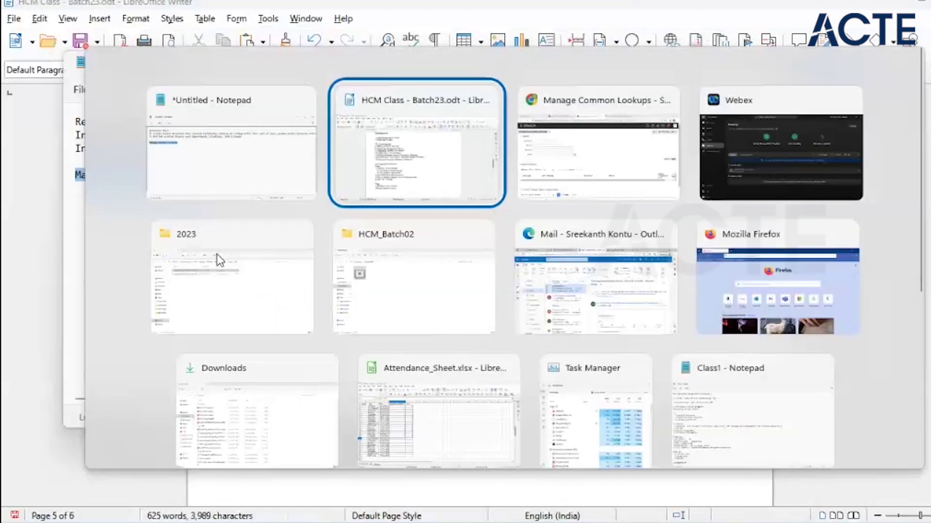
left_click(123, 155)
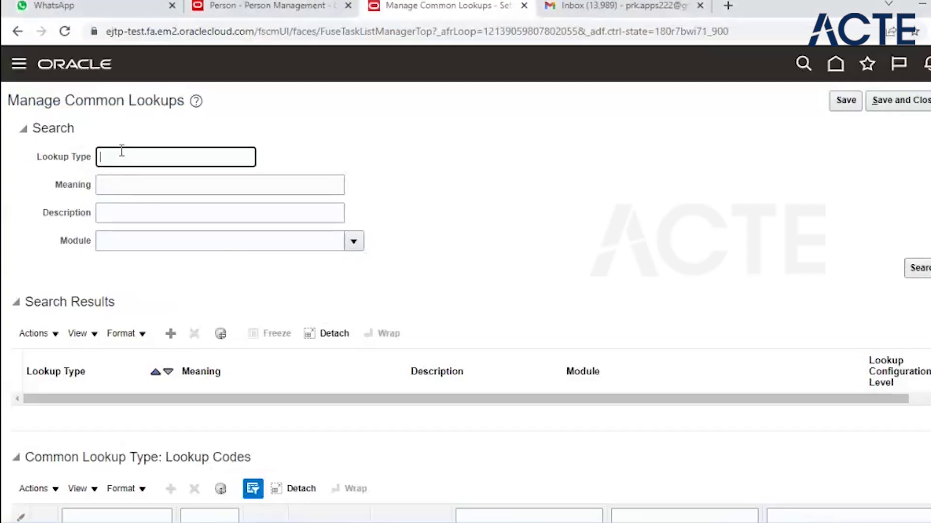
type("Document_Category")
Back in the Writer notes, extend step 1 with ">DOCUMENT_CATEGORY> Lookup Codes".
key("alt+Tab")
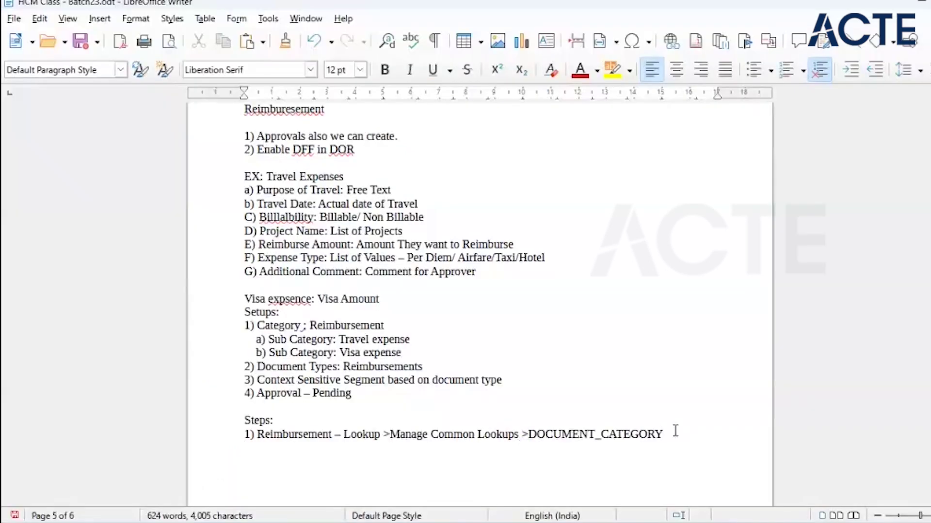
type("Lookup")
In Oracle, add a new lookup code AP_Reimbursement to the DOCUMENT_CATEGORY lookup type.
key("alt+Tab")
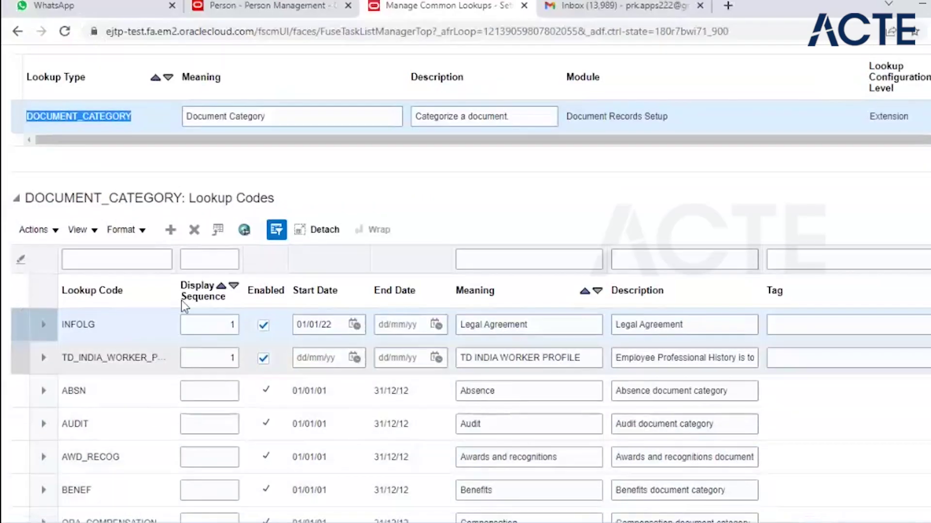
left_click(170, 229)
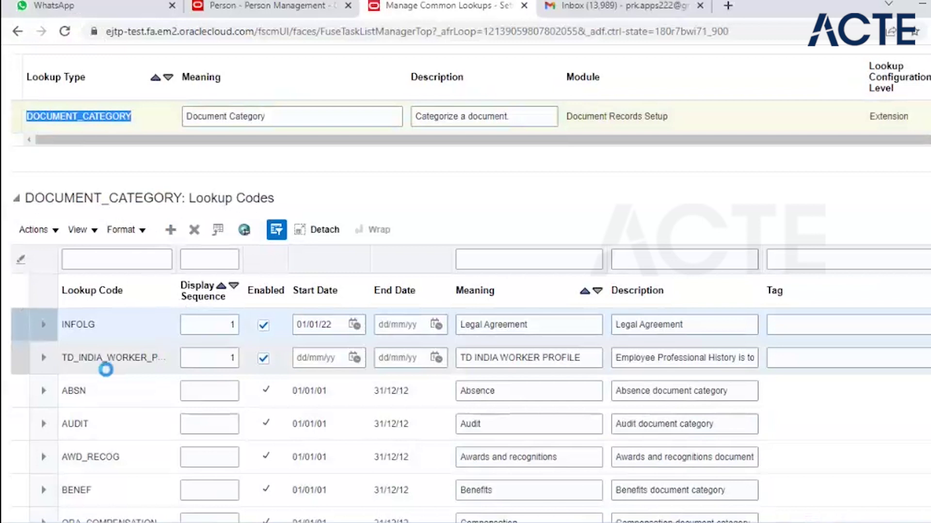
left_click(96, 327)
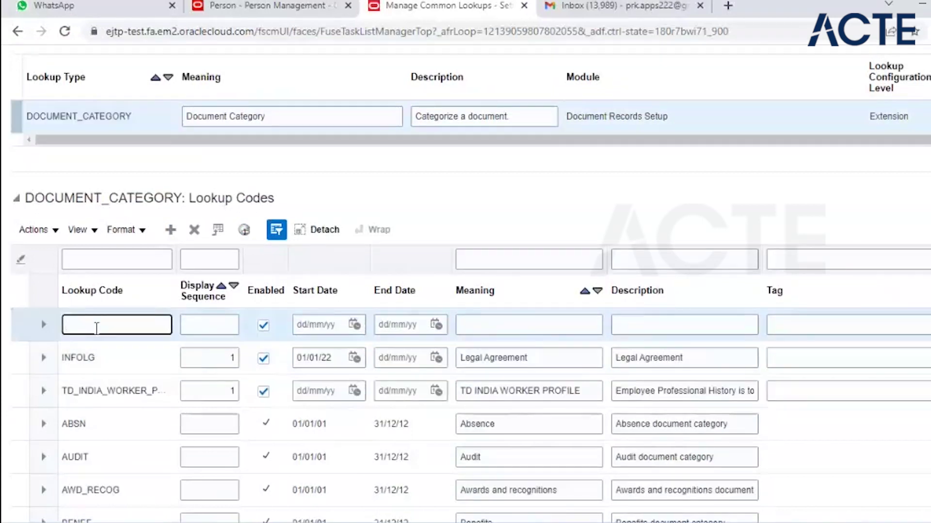
type("AP_Reimbursement")
left_click(228, 324)
left_click(334, 324)
left_click(398, 324)
left_click(465, 323)
Copy the lookup code AP_Reimbursement into the Writer notes on the line below step 1.
left_click_drag(150, 326, 69, 328)
key("ctrl+c")
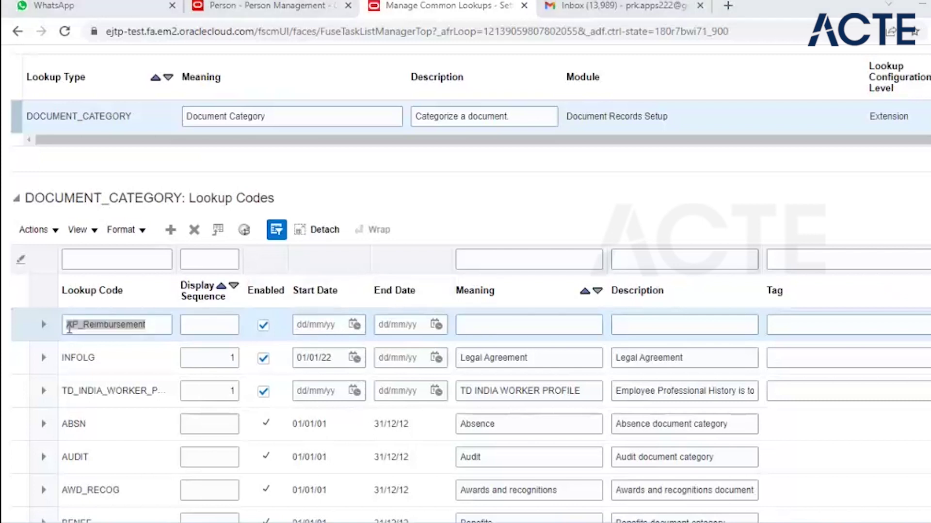
key("alt+Tab")
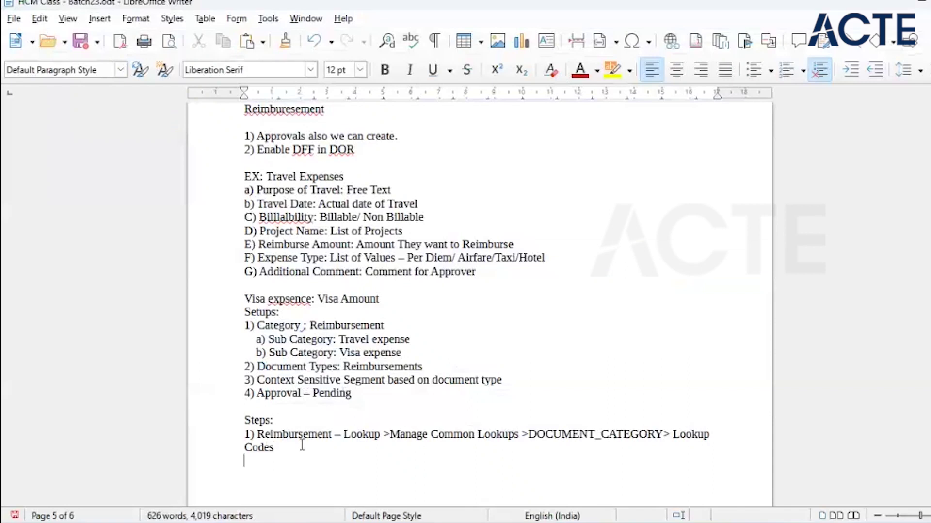
key("ctrl+v")
In Oracle, set both the meaning and the description of the AP_Reimbursement lookup code to Reimbursement.
key("alt+Tab")
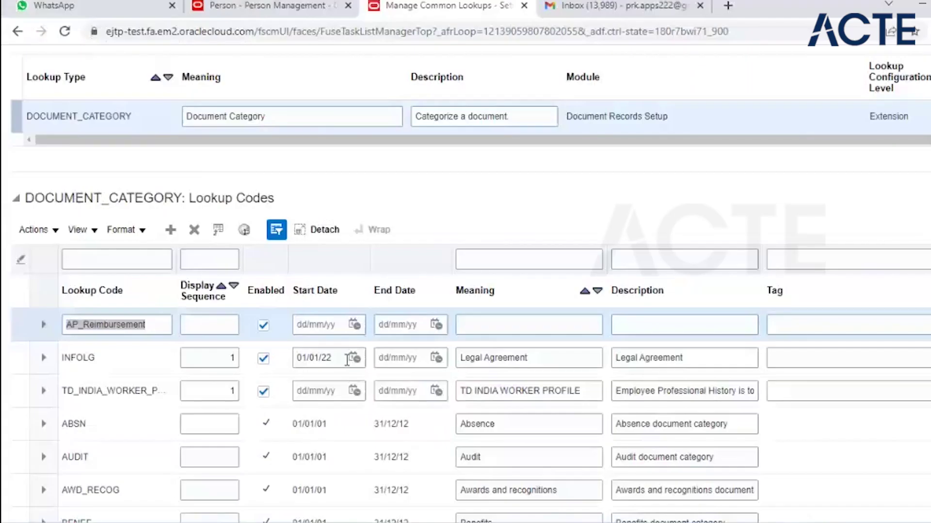
left_click(477, 322)
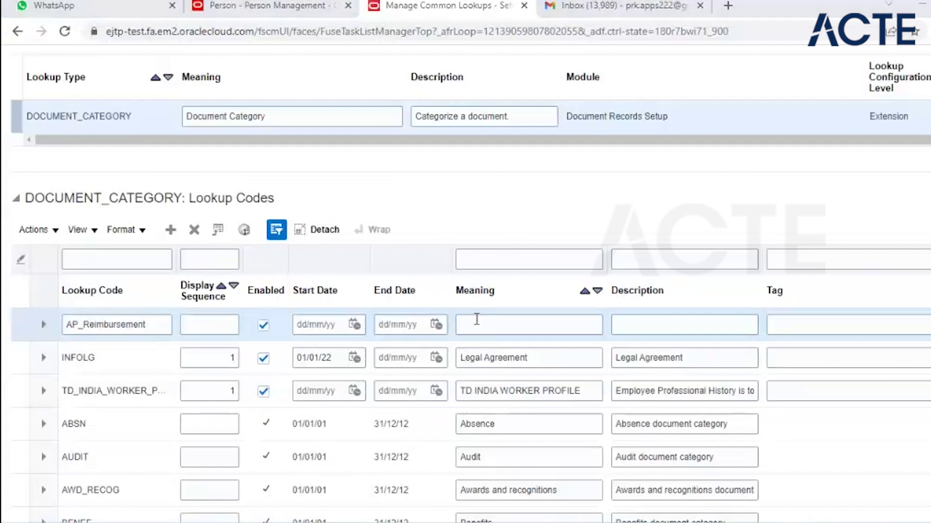
key("alt+Tab")
left_click_drag(331, 434, 257, 433)
key("alt+Tab")
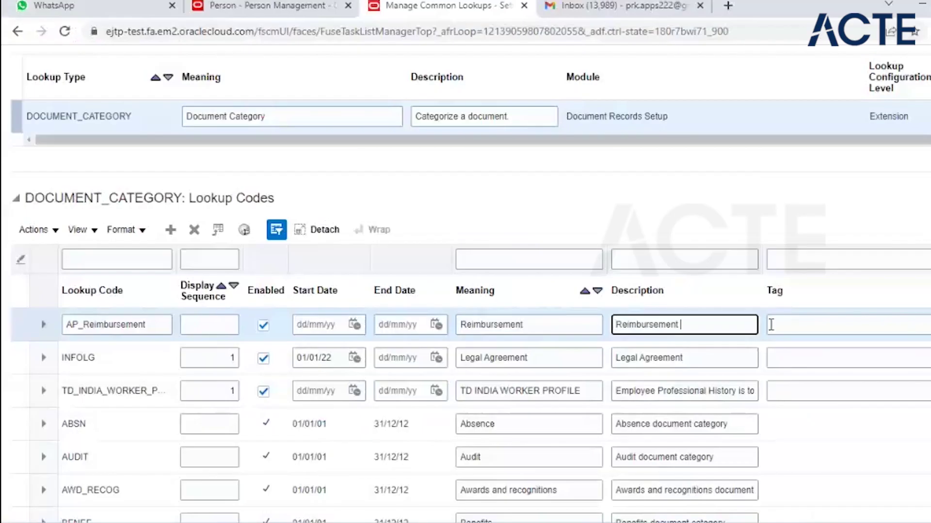
left_click(802, 322)
Save the DOCUMENT_CATEGORY lookup changes and close the Manage Common Lookups page.
scroll(270, 384, "down", 5)
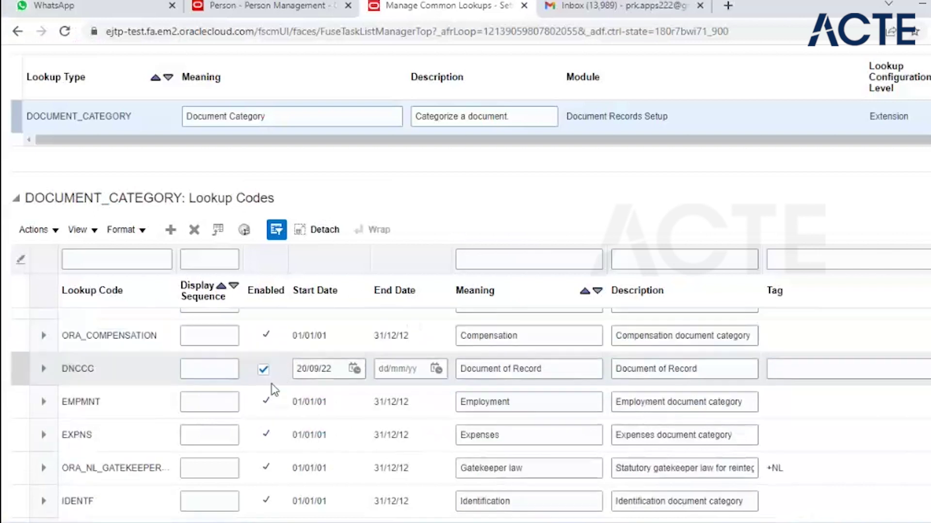
scroll(899, 100, "up", 6)
left_click(899, 100)
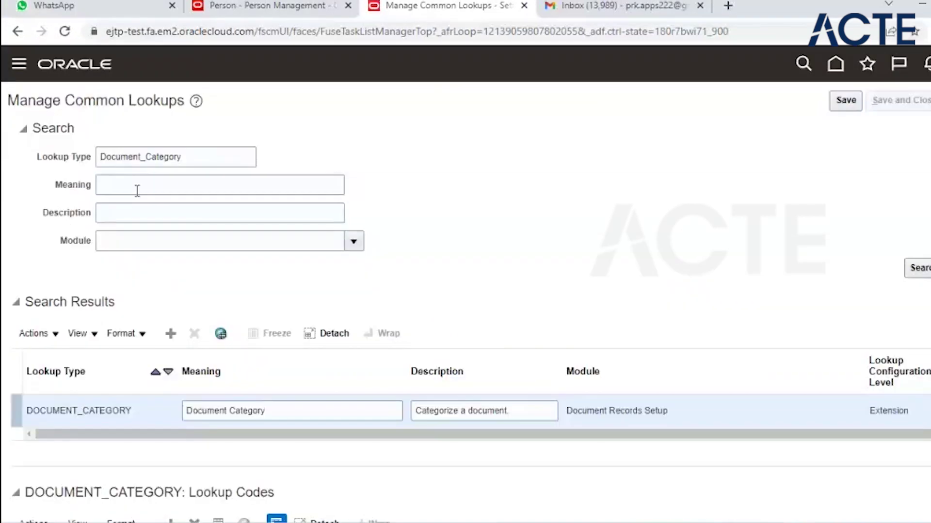
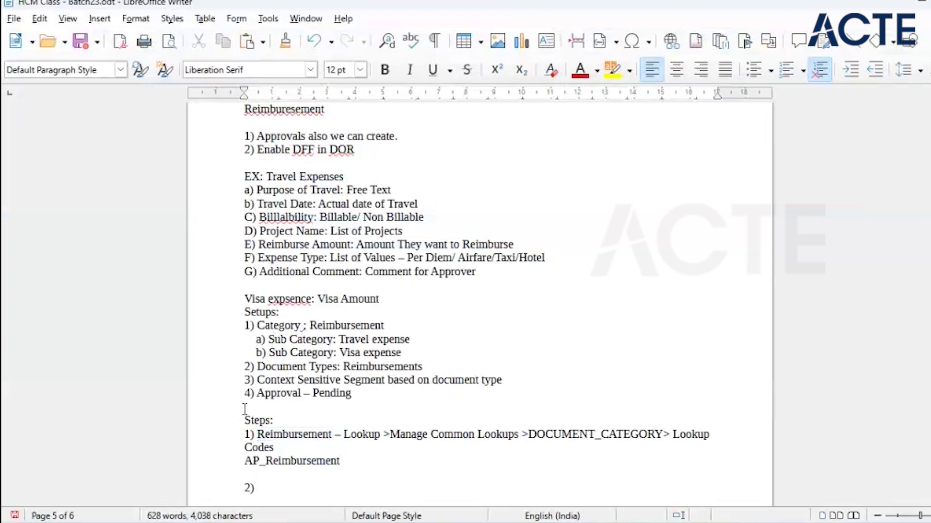
Write step "2) Subcategories – Manage Extended Lookup Codes >" in the notes, taking the task name from Oracle.
type("Subcategories -")
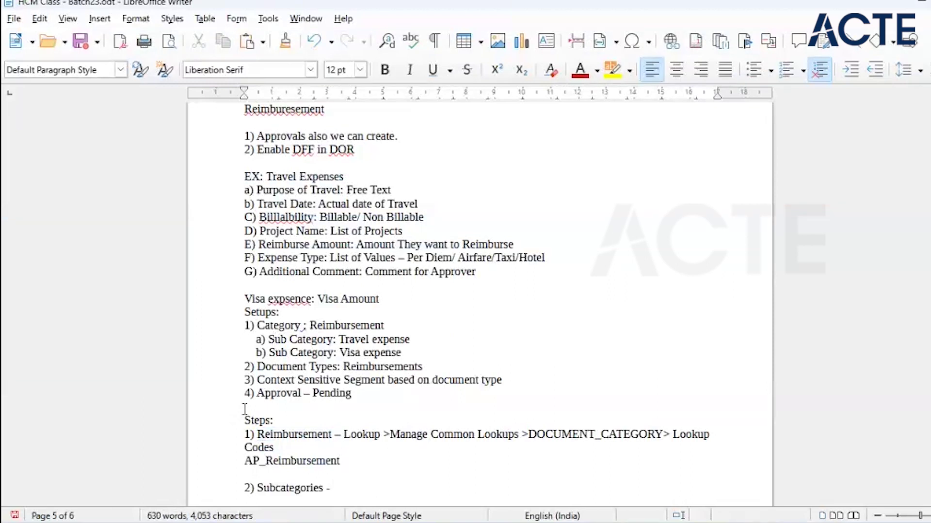
key("alt+Tab")
left_click(230, 154)
key("alt+Tab")
In Oracle's Extended Lookup Codes, add a row for the Reimbursement lookup code, using AP_Reimbursement copied from the notes as extended code.
left_click(349, 455)
left_click_drag(341, 459, 242, 461)
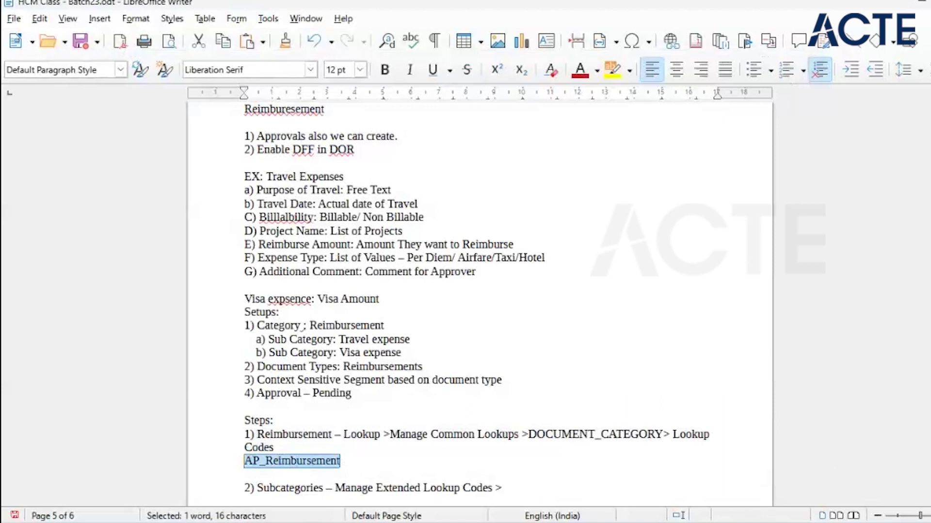
key("alt+Tab")
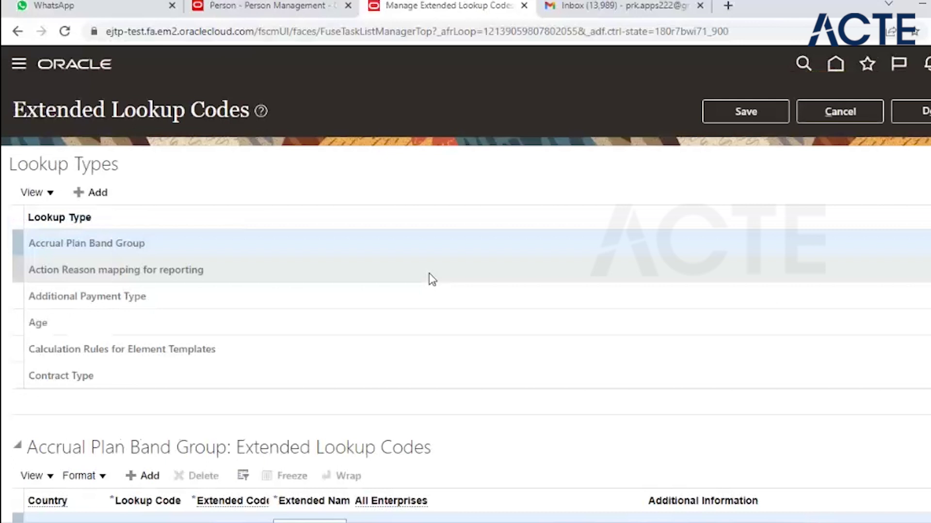
scroll(429, 272, "down", 3)
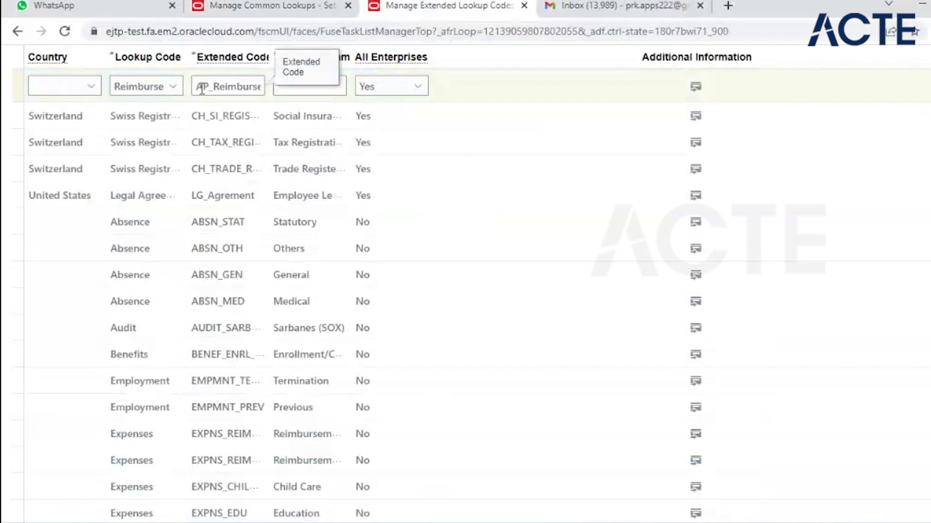
Replace the new row's extended code with AP_Travel_Exp and enter "Travel Exepnses" as its extended name.
double_click(202, 89)
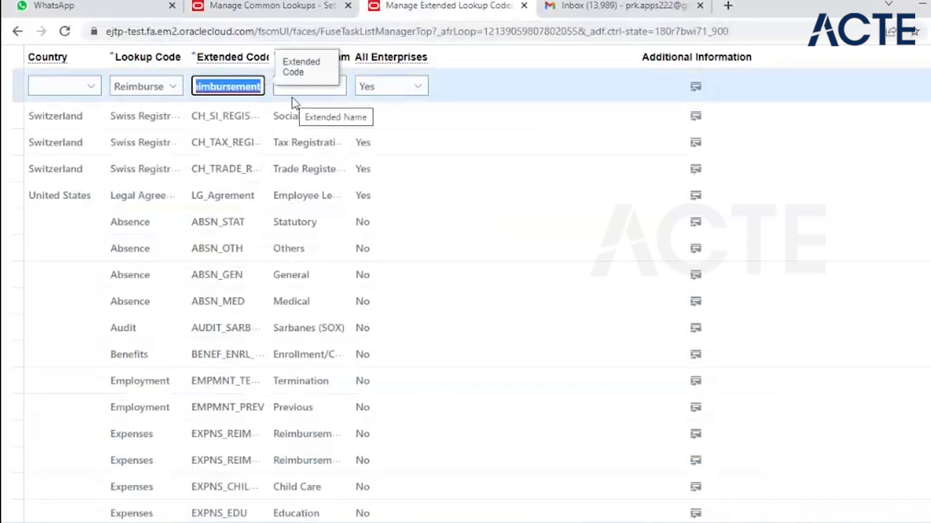
key("BackSpace")
type("AP_Tra")
type("vel_Exp")
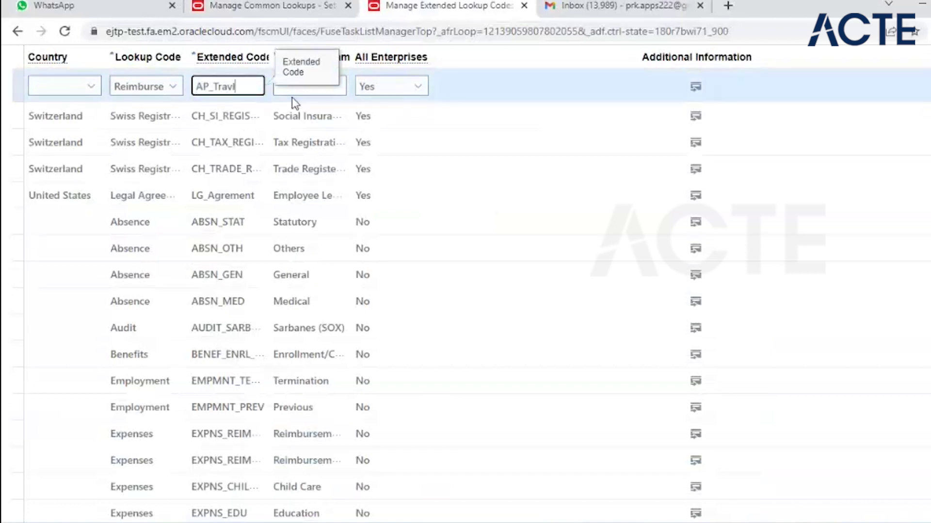
key("Tab")
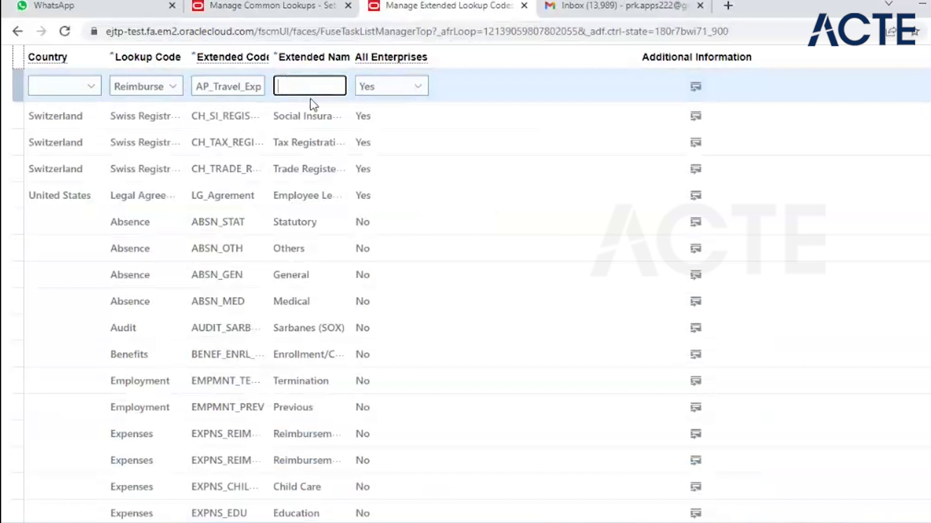
type("Travel Exepnses")
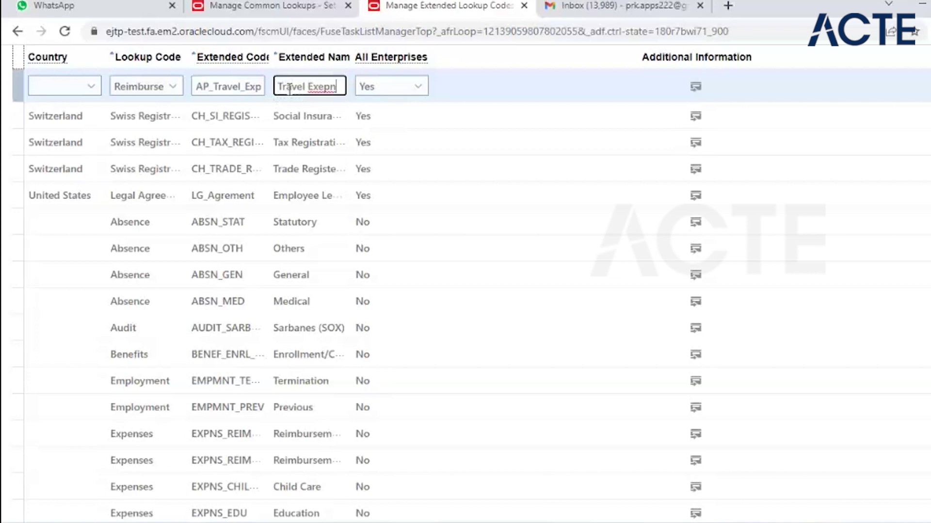
Add another extended lookup code row for the Reimbursement lookup code, with AP_Visa as its extended code.
key("Tab")
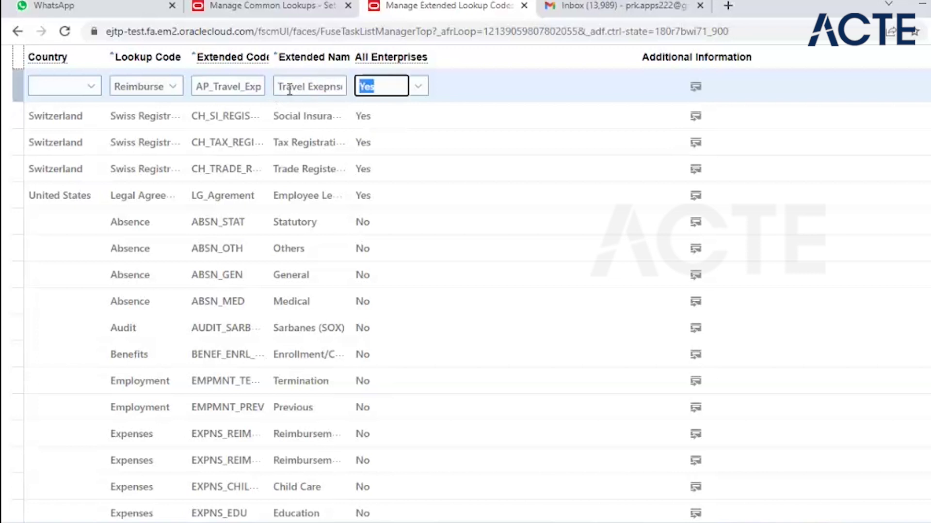
left_click(91, 88)
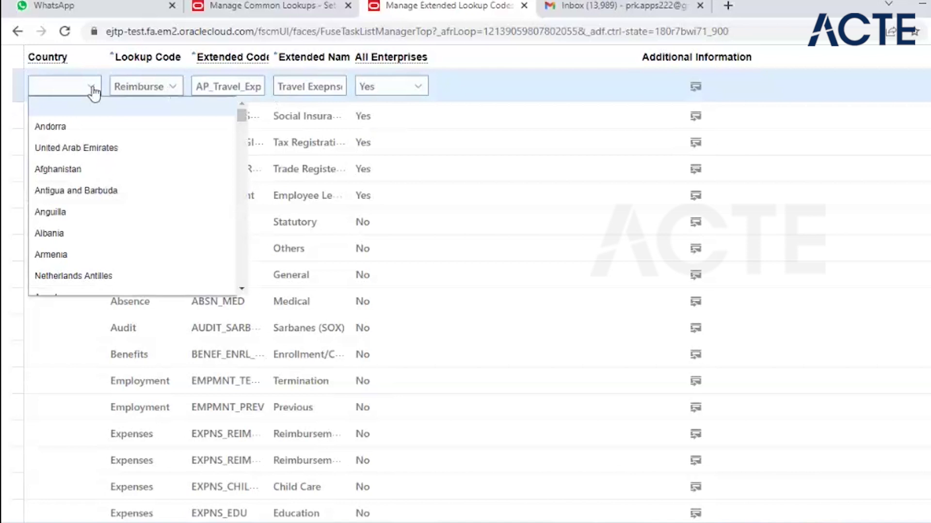
left_click(92, 88)
scroll(504, 209, "up", 5)
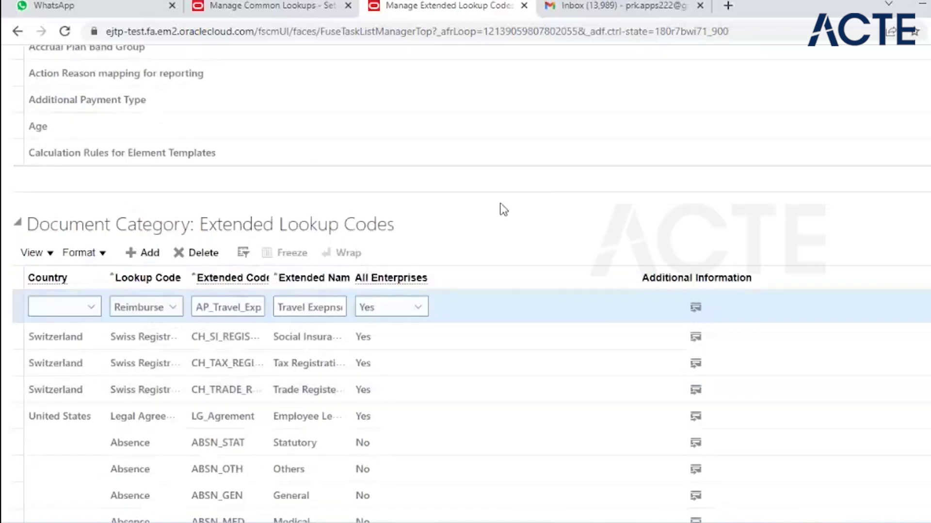
left_click(143, 254)
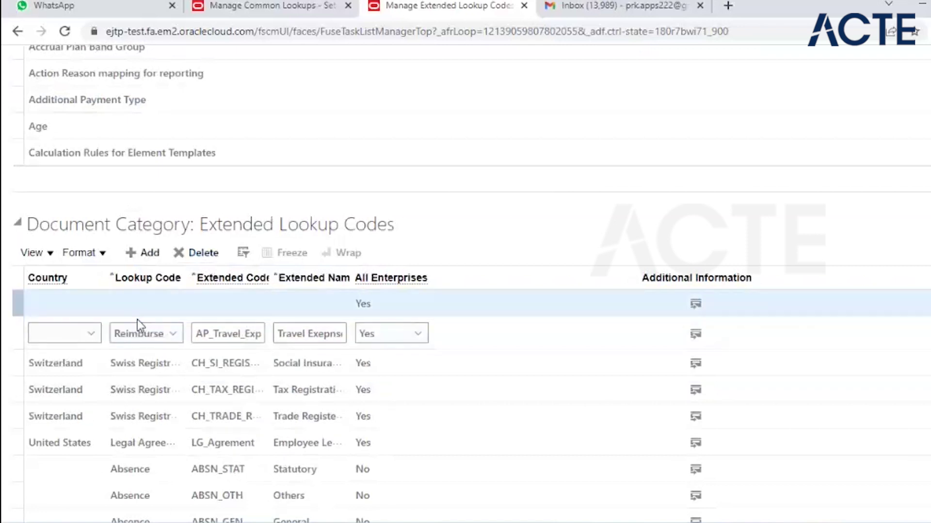
left_click(225, 88)
type("A")
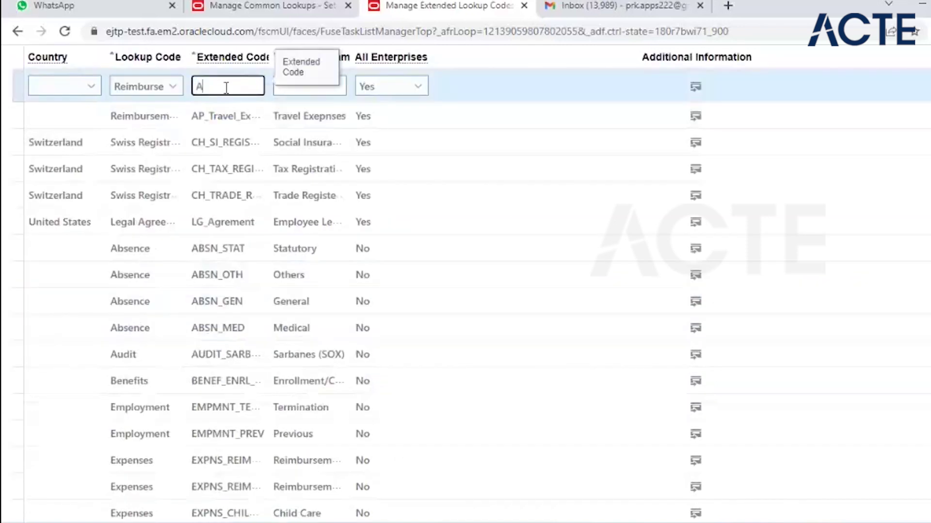
type("P_Visa")
In the Writer notes, insert "Category -" before Reimbursement in step 1 and write "DOR- Document Types" as step 3.
key("alt+Tab")
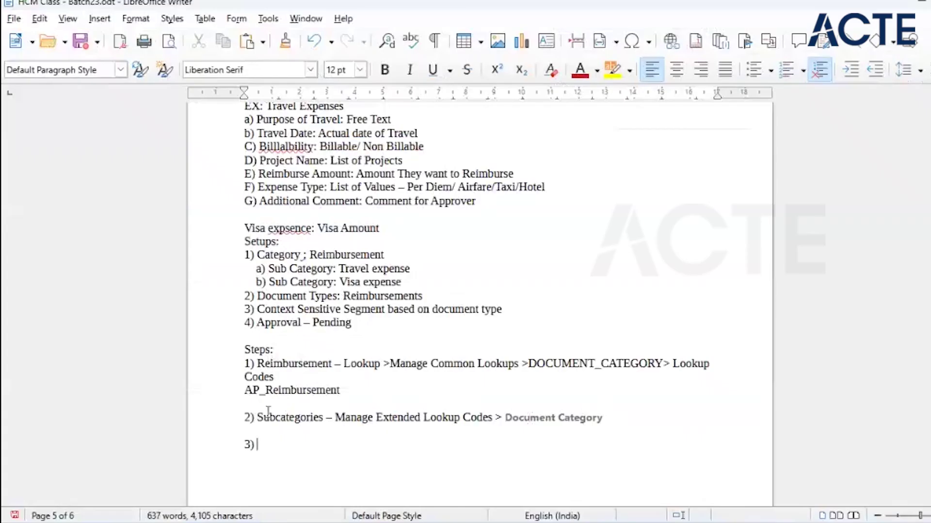
left_click(258, 364)
type("Cate")
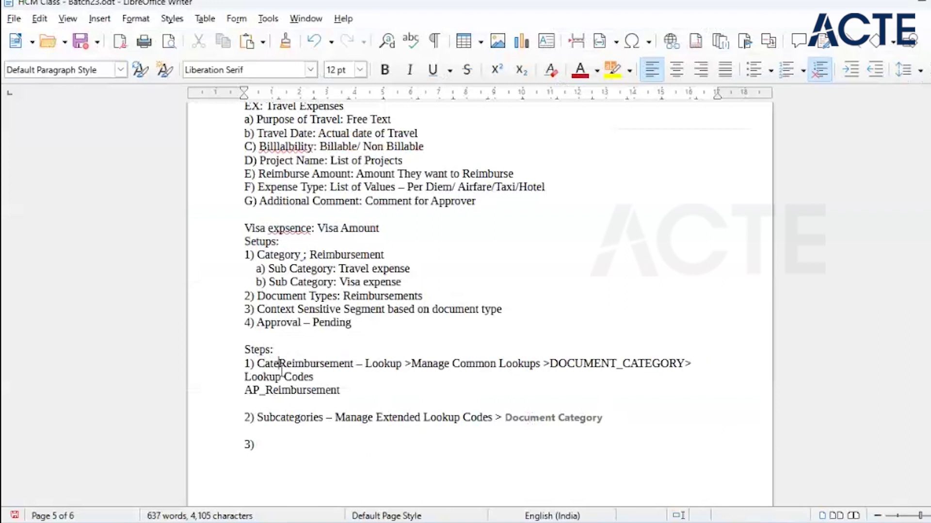
type("gory -")
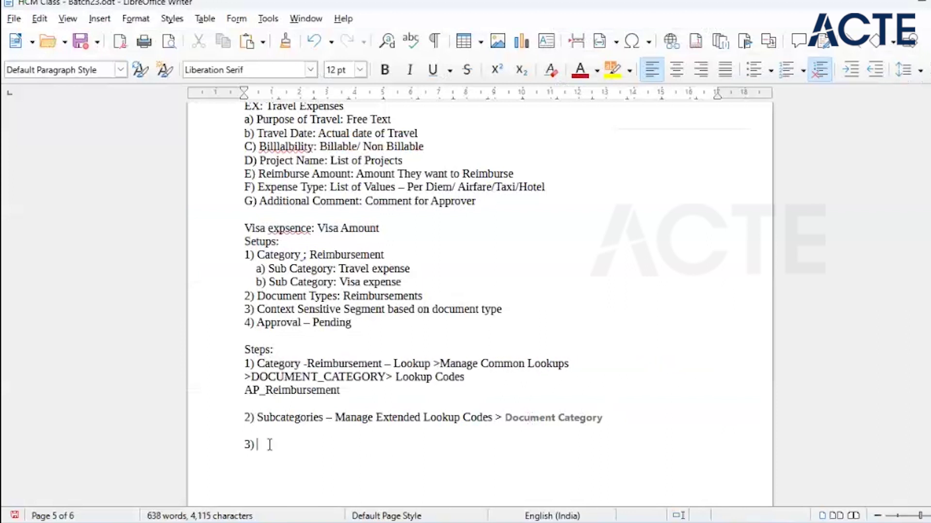
left_click(270, 445)
type("DOR- Document Types")
Open the Document Types task in Oracle and start a new document type named AP Travel Reimbursement.
left_click_drag(289, 445, 371, 449)
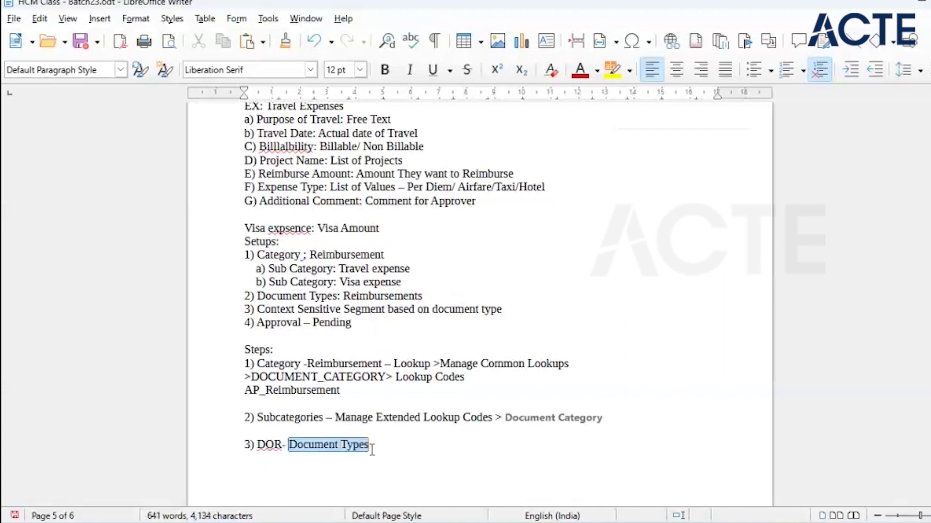
key("alt+Tab")
left_click(53, 227)
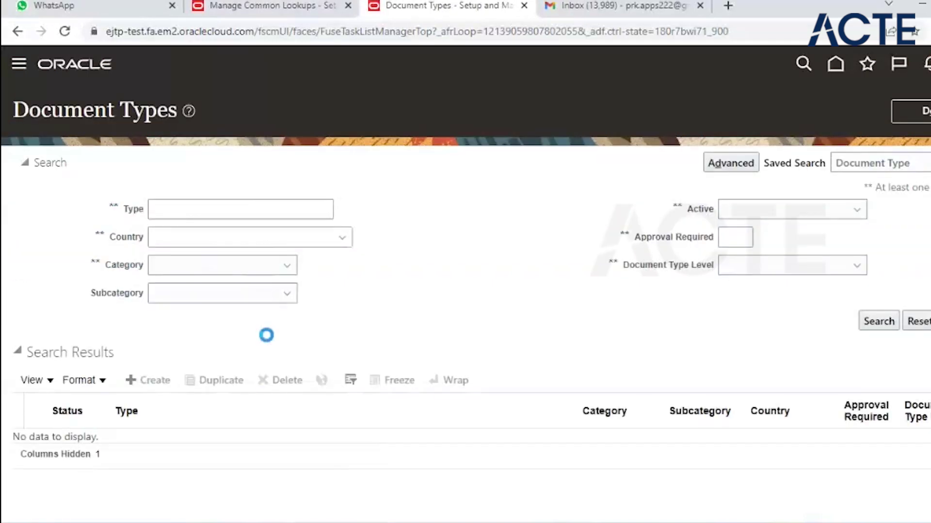
left_click(159, 387)
left_click(296, 219)
type("AP Travel ")
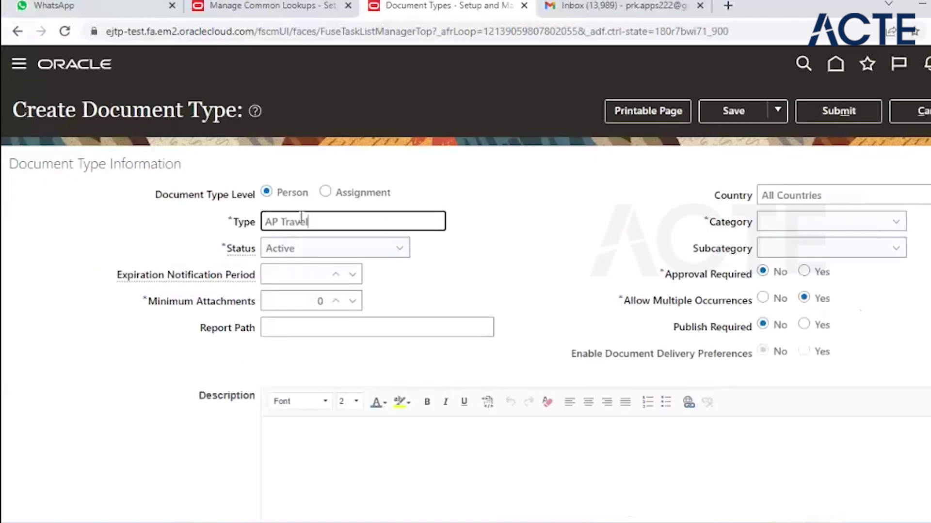
type("Reimbursement")
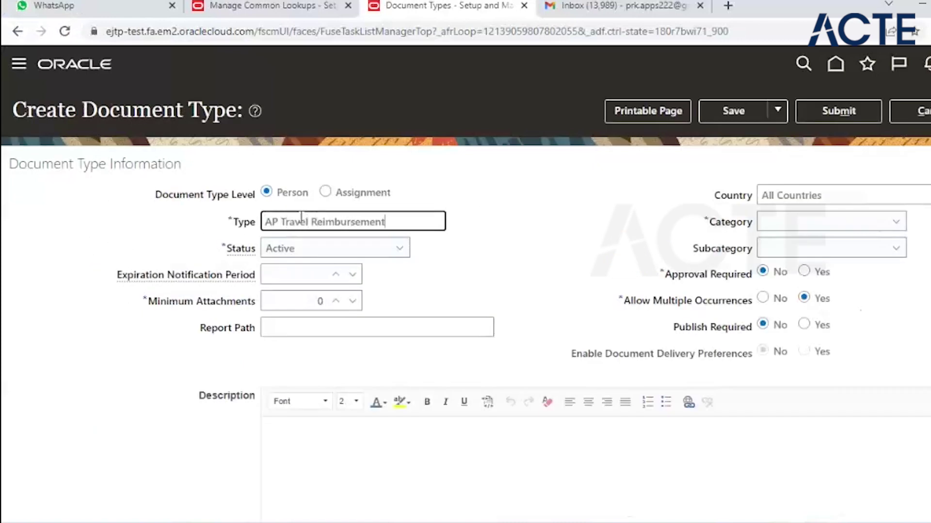
Copy the type name AP Travel Reimbursement into the notes, on a new line below step 3.
left_click_drag(384, 222, 243, 223)
key("ctrl+c")
key("alt+Tab")
key("Return")
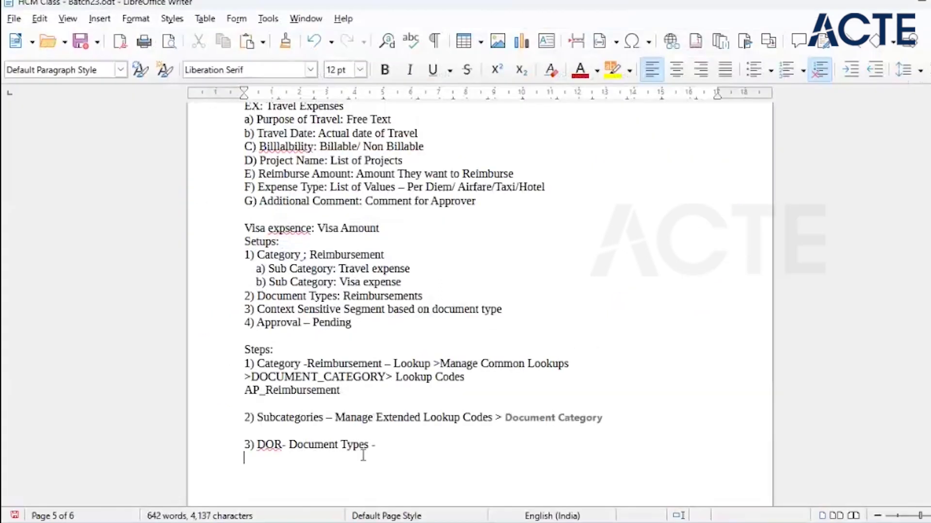
key("ctrl+v")
Back in Oracle, set the document type's category to Reimbursement and its subcategory to Travel Exepnses.
key("alt+Tab")
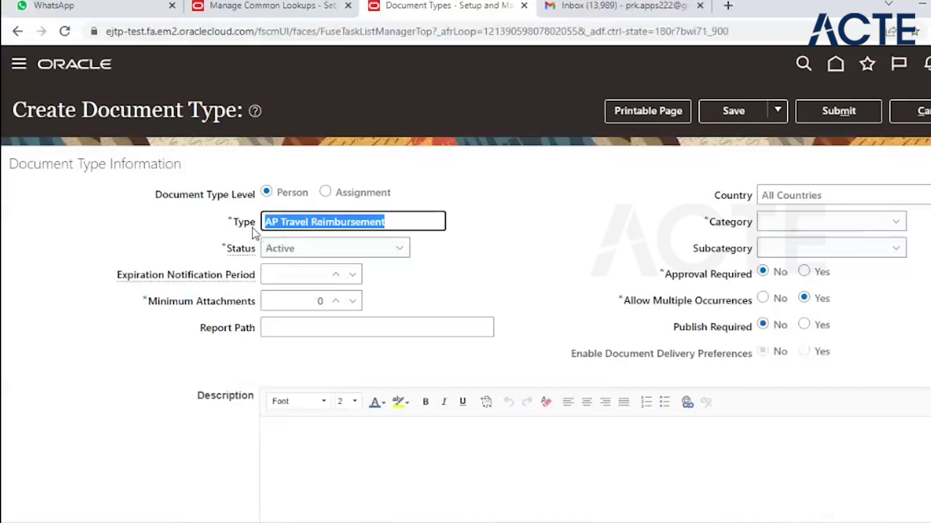
left_click(817, 232)
key("r")
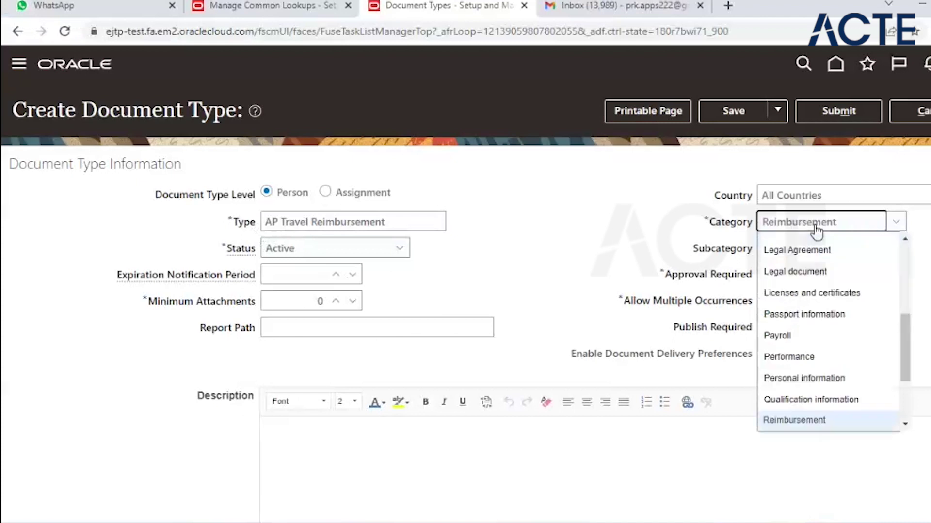
left_click(816, 421)
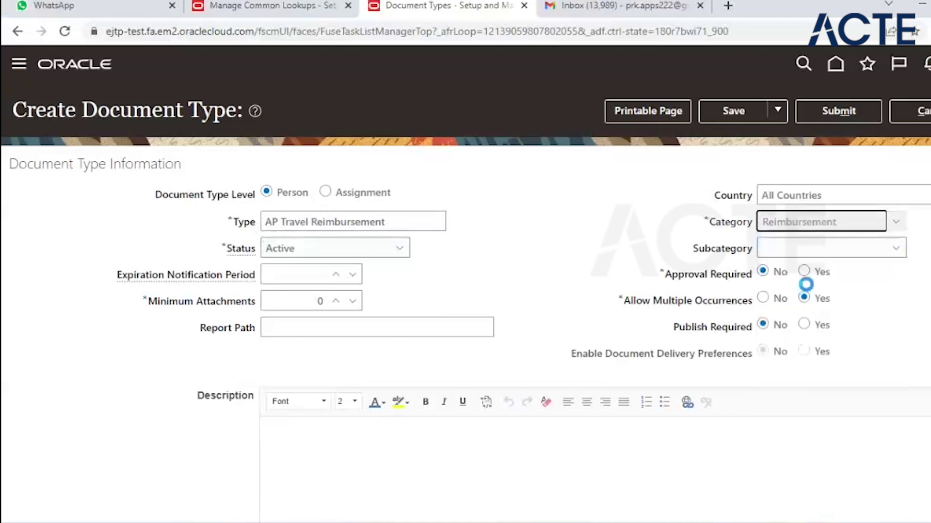
left_click(897, 252)
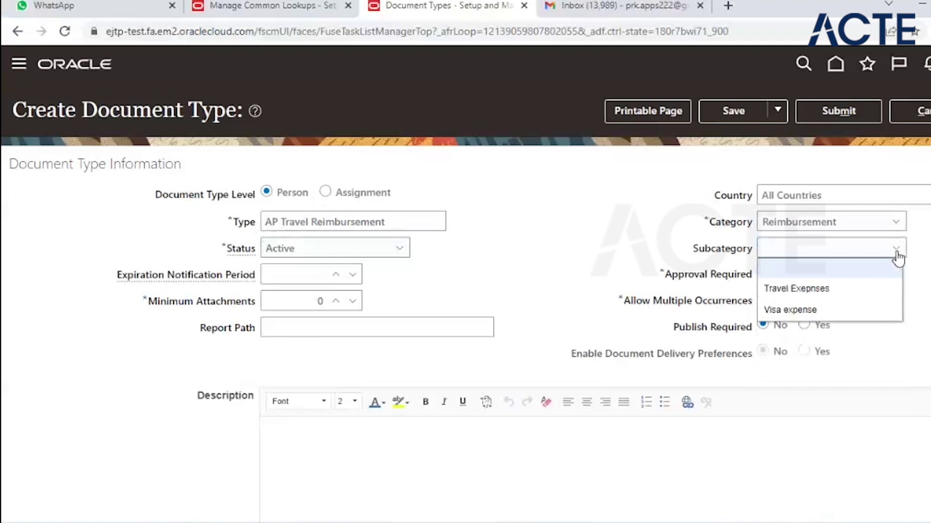
left_click(831, 290)
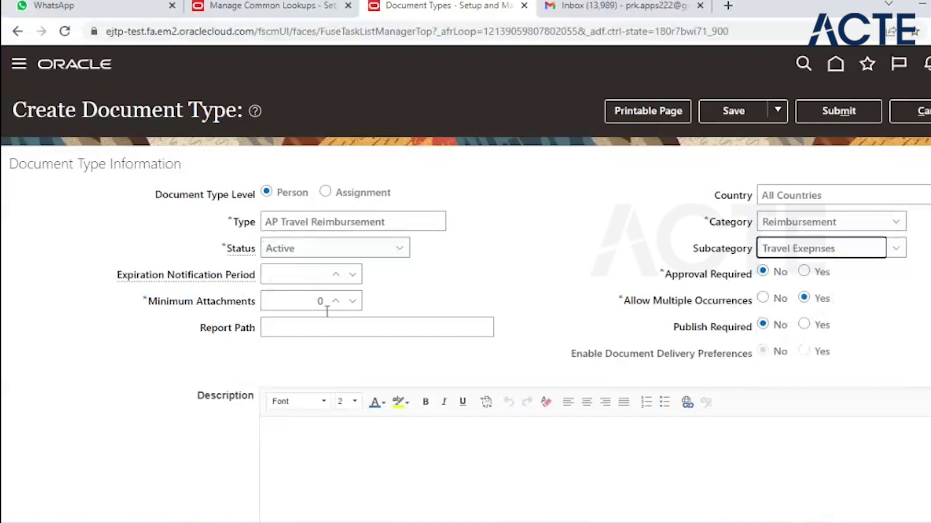
Set the document type's minimum attachments to 1.
double_click(312, 298)
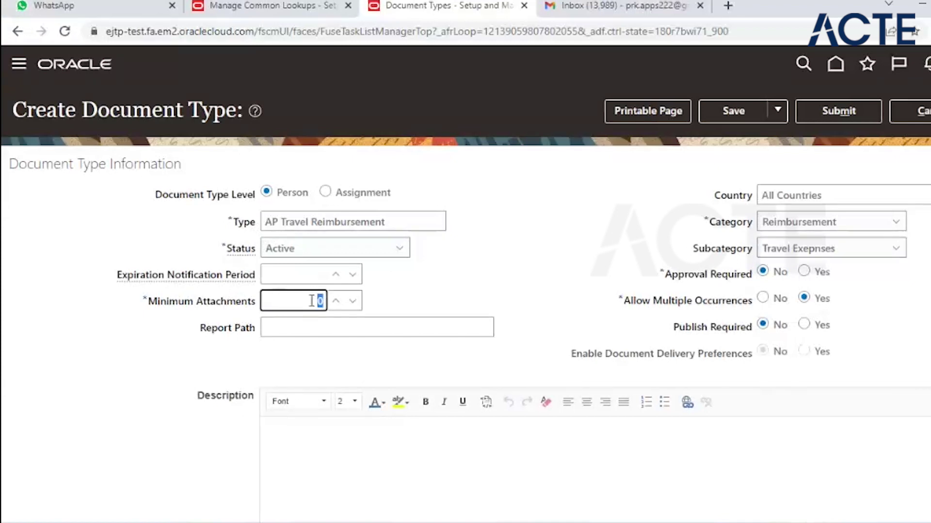
type("1")
left_click(425, 285)
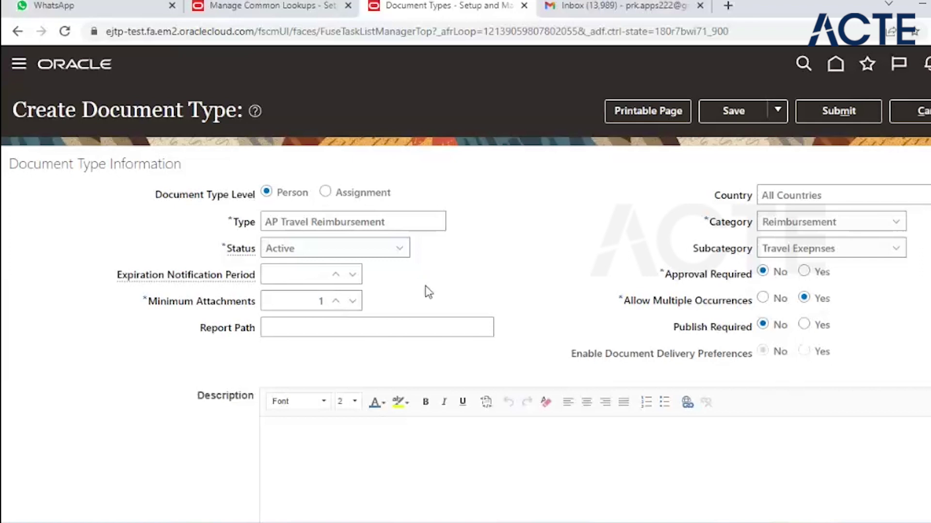
Add the line "Expiration Notification Period -" to the notes below AP Travel Reimbursement.
key("alt+Tab")
key("Return")
type("Expiration Notification Period")
type("-")
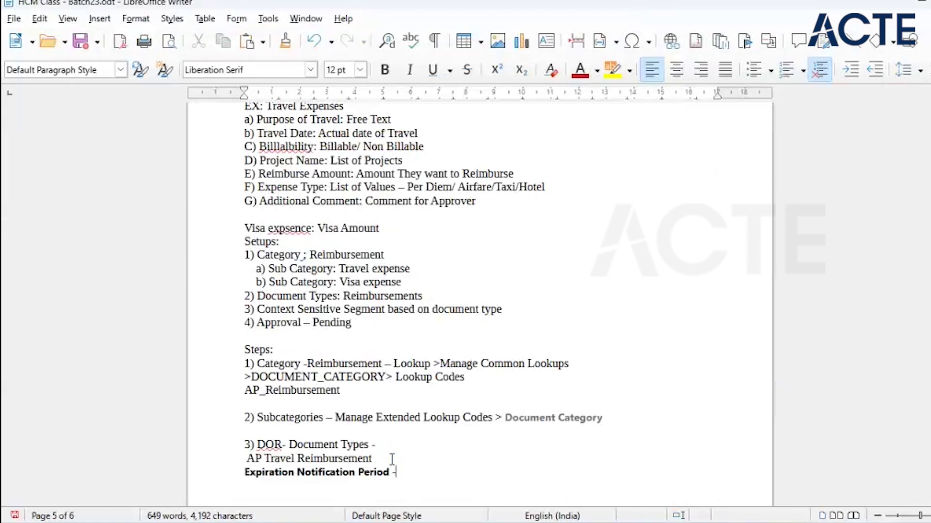
In Oracle, set the document type's Expiration Notification Period to 30 days and leave Publish Required at No.
key("alt+Tab")
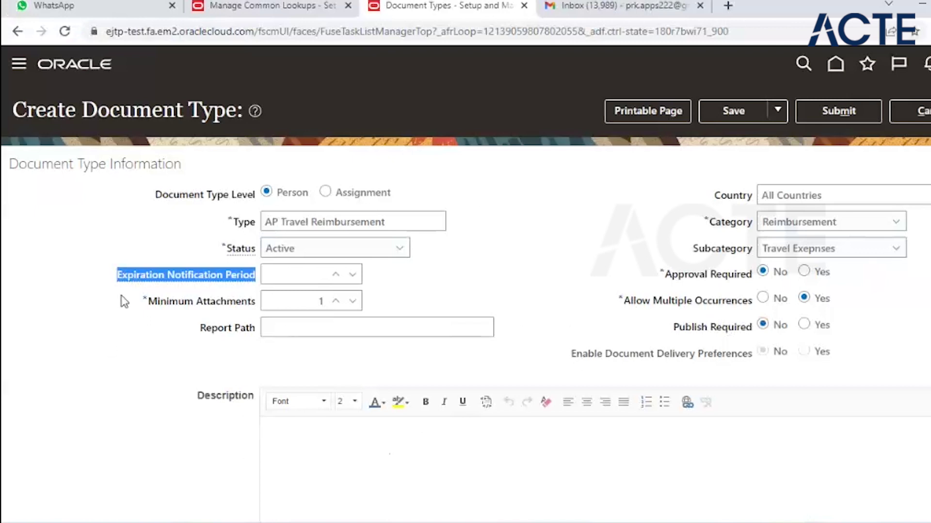
mouse_move(224, 285)
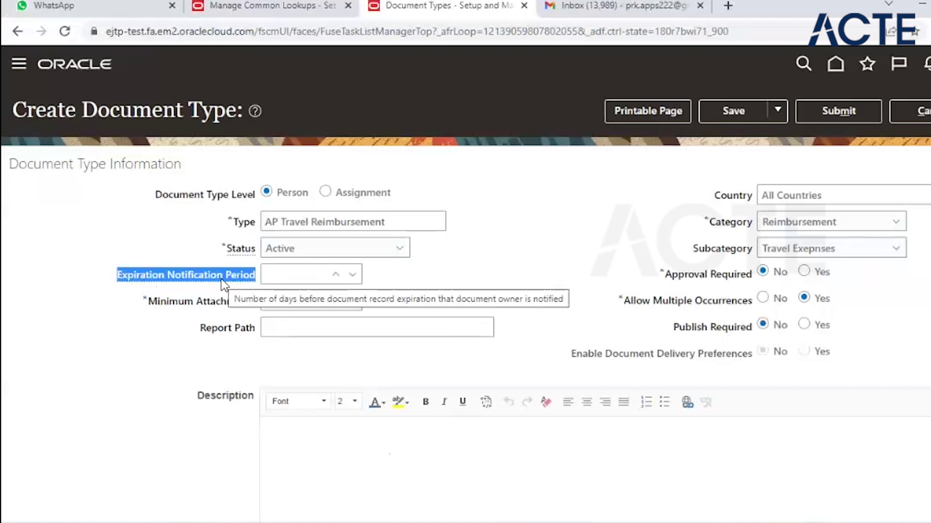
left_click(316, 275)
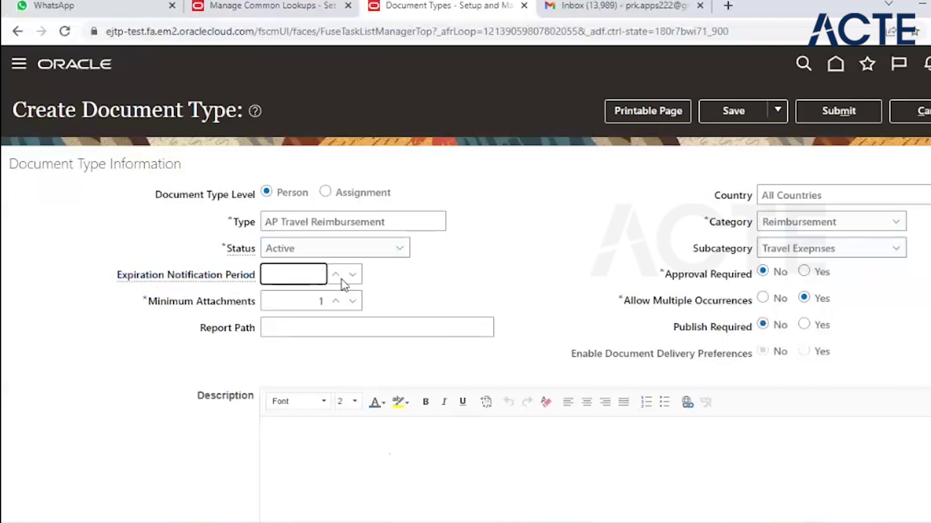
left_click(336, 275)
left_click(336, 274)
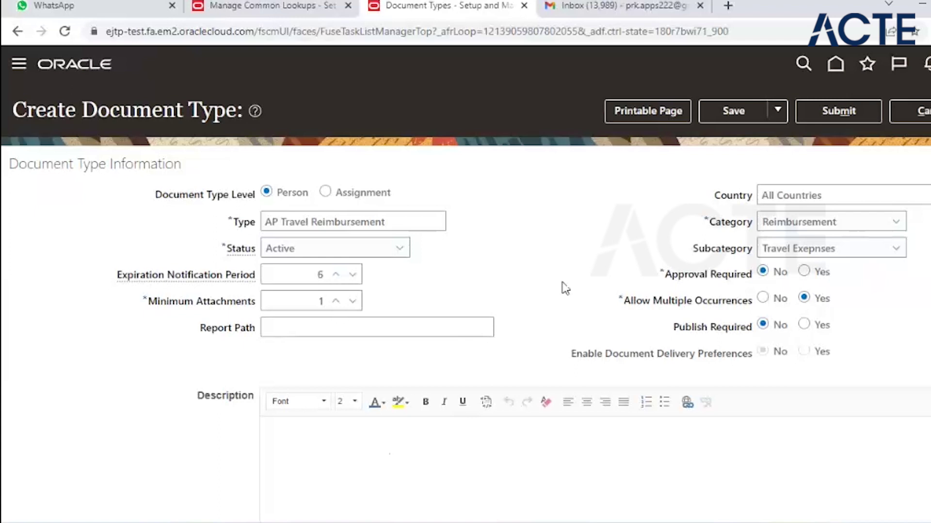
left_click_drag(668, 280, 777, 287)
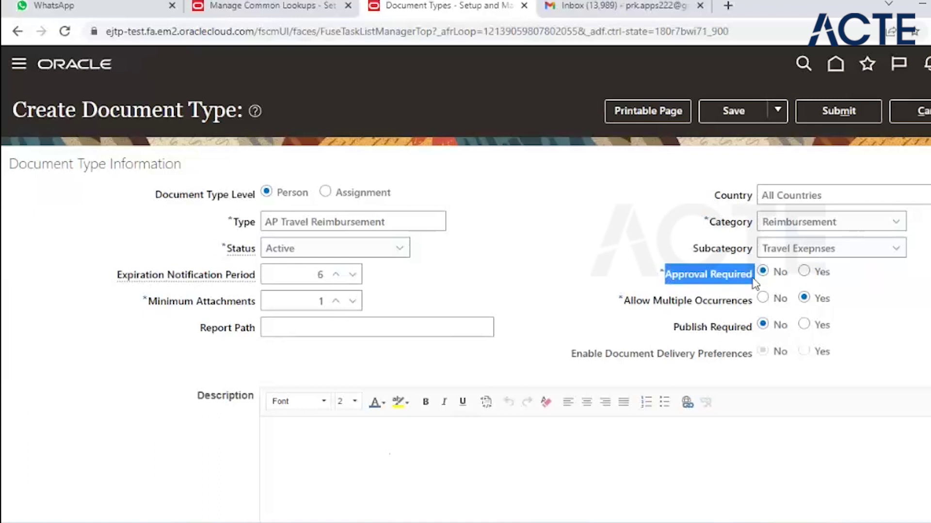
left_click_drag(629, 303, 873, 322)
left_click(876, 325)
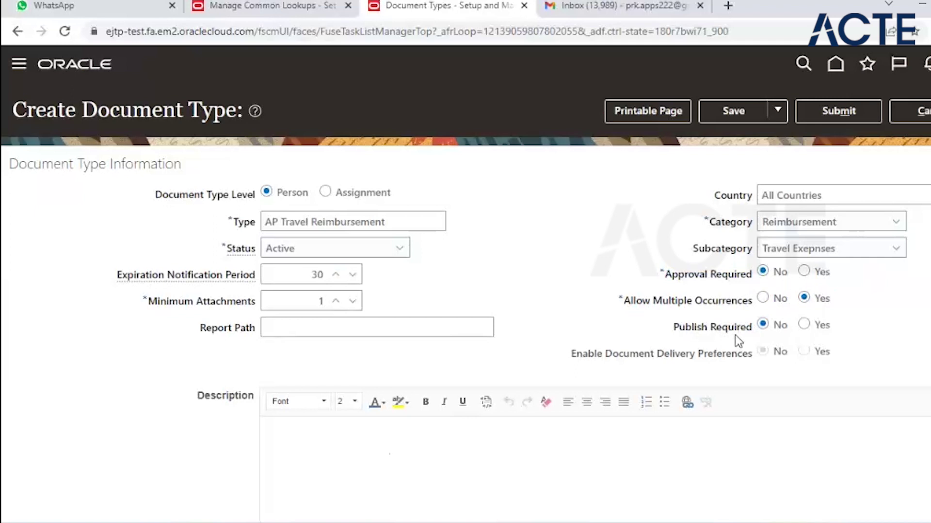
left_click(804, 326)
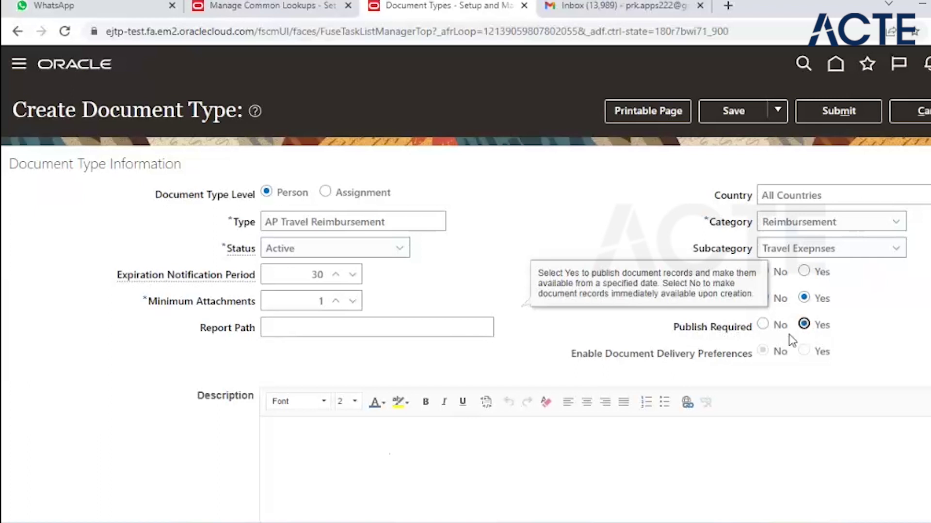
left_click(763, 326)
Enter the description "AP Travel Reimbursement - Expenses for travel reimbursement", reusing the copied type name.
triple_click(309, 221)
key("ctrl+c")
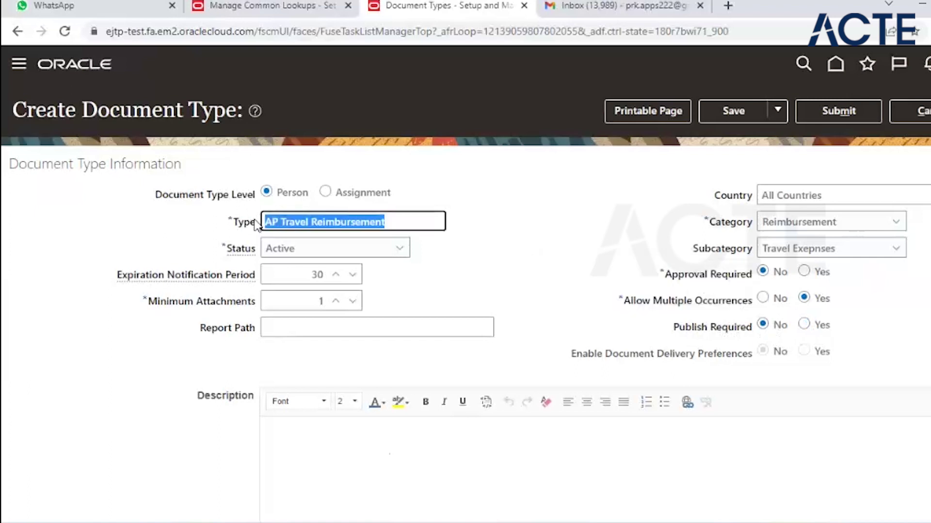
left_click(309, 446)
key("ctrl+v")
type("- ")
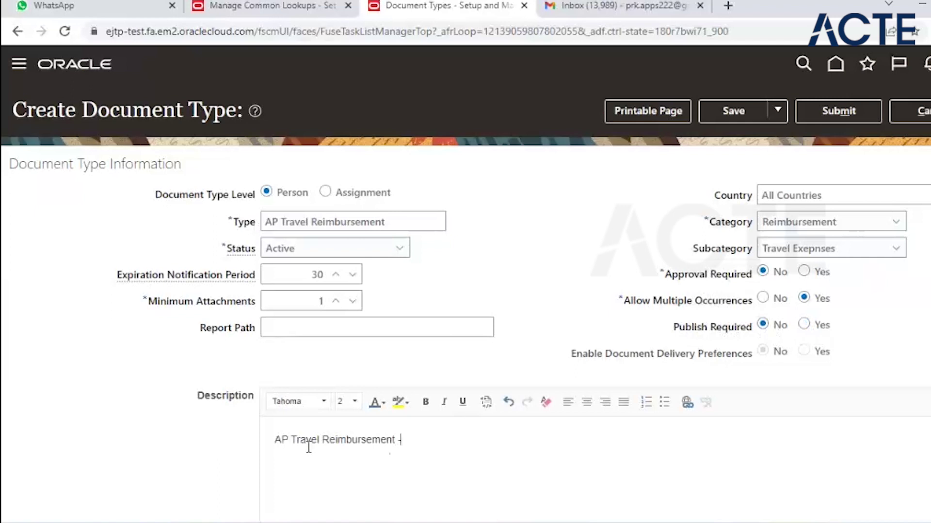
type("Expenses for travel reimbu")
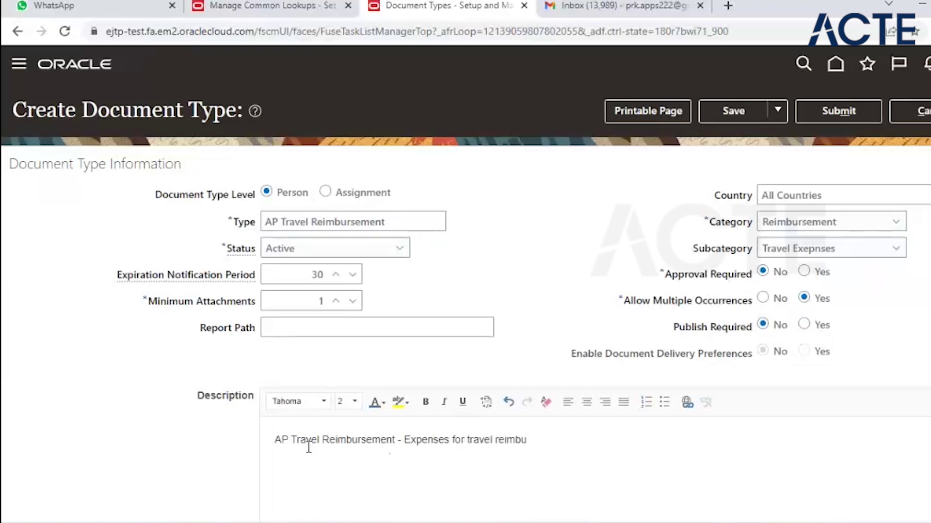
type("rsement")
In the document record preferences, make Document Name required and mark Document Number as not relevant.
scroll(61, 309, "down", 8)
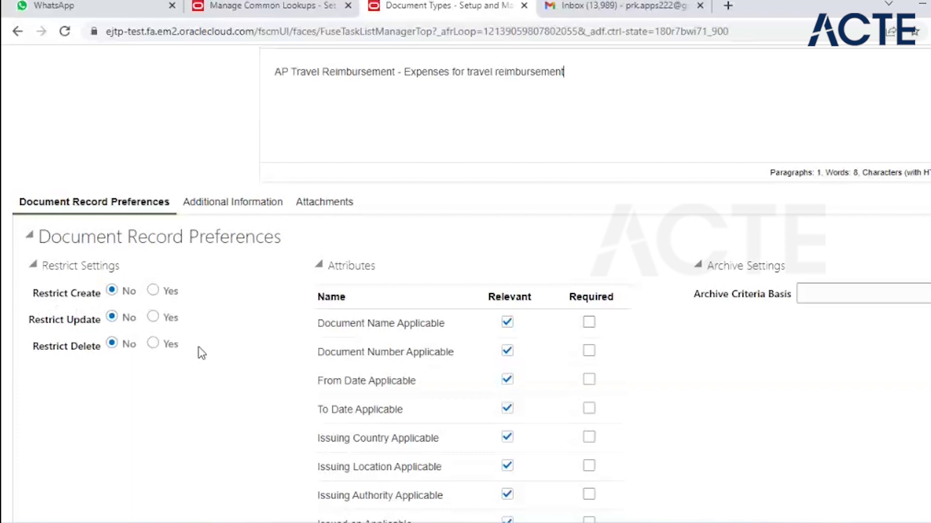
left_click(589, 323)
left_click(371, 335)
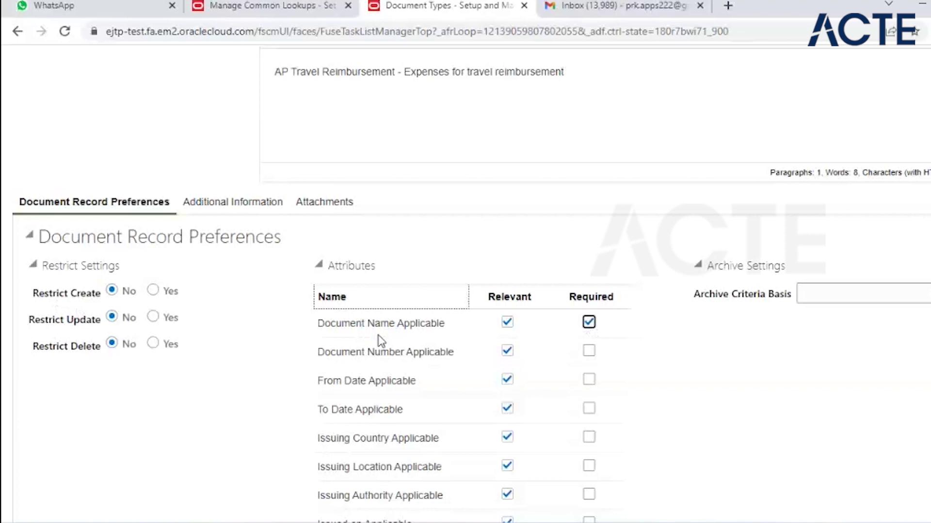
left_click(508, 351)
scroll(510, 374, "down", 1)
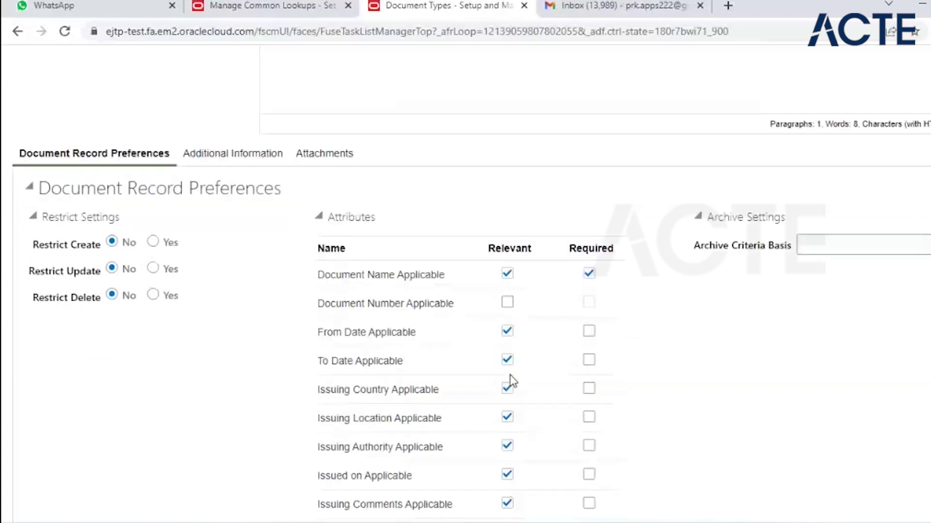
Search the document types for "AP Travel Reimbursement", reusing the type name copied from the notes.
key("alt+Tab")
key("ctrl+c")
key("alt+Tab")
key("ctrl+v")
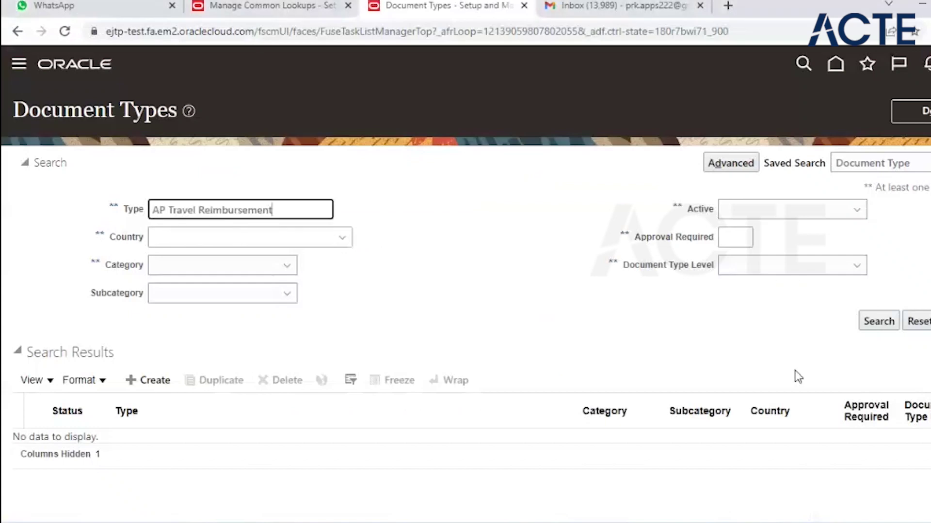
left_click(880, 320)
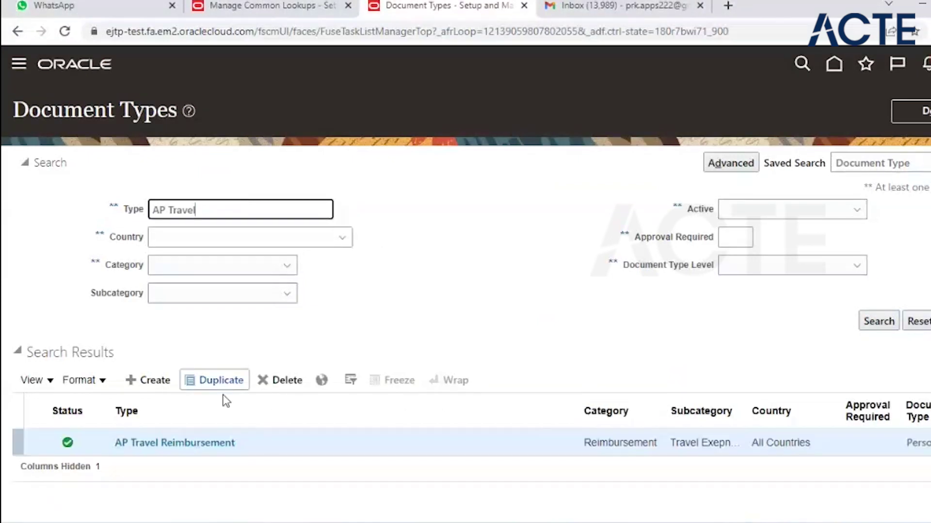
Duplicate the AP Travel Reimbursement document type, naming the copy "AP Visa Reimbursement" with subcategory Visa expense.
left_click(265, 440)
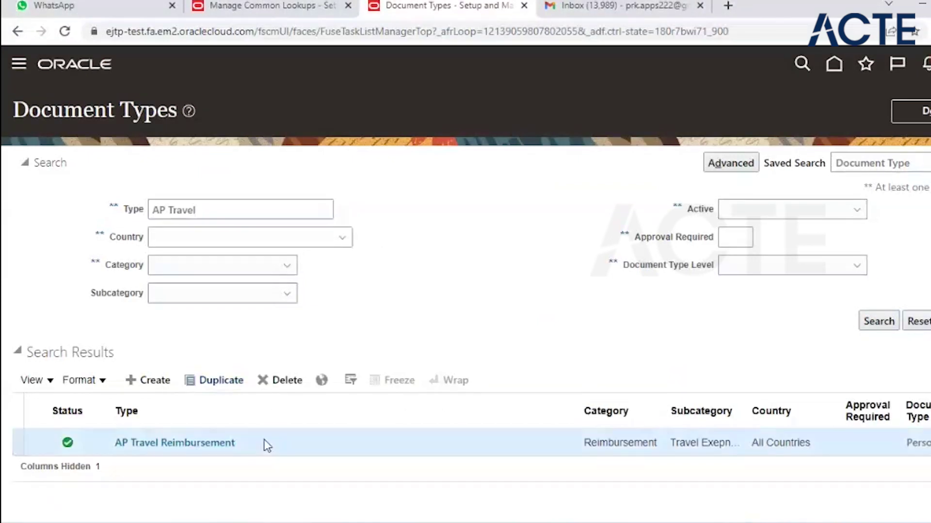
left_click(126, 451, "ctrl")
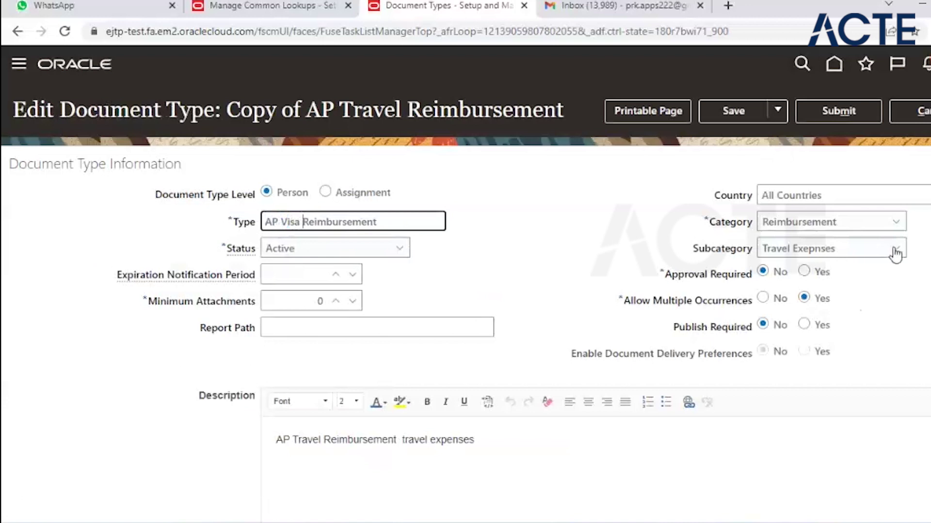
left_click(895, 248)
left_click(800, 309)
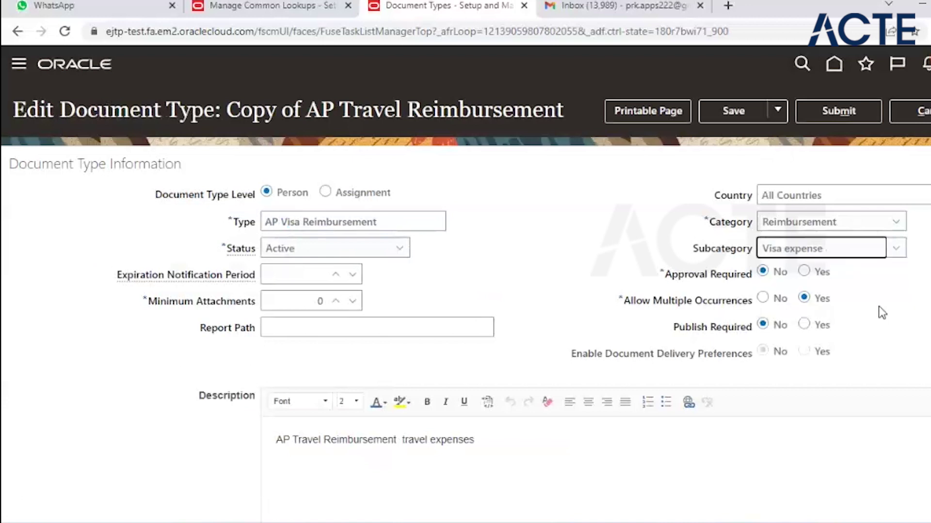
Replace "travel" with "Visa" before "expenses" in the copied type's description and submit the document type.
scroll(878, 306, "down", 3)
left_click(419, 291)
double_click(419, 291)
type("Visa")
scroll(707, 369, "down", 4)
scroll(712, 372, "down", 1)
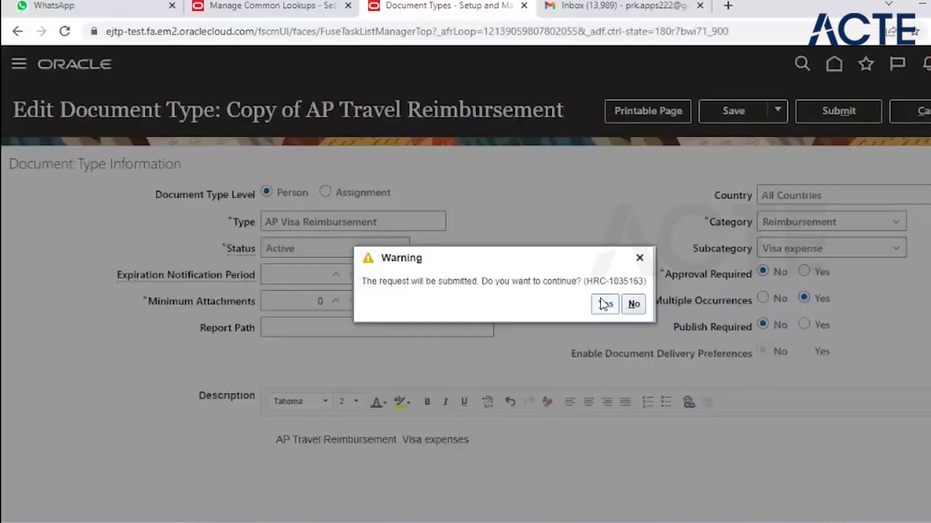
left_click(603, 304)
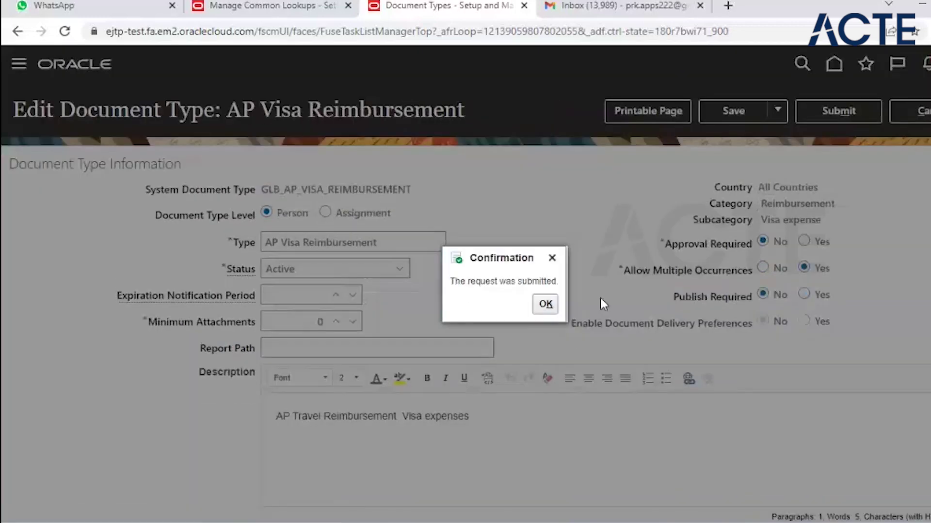
left_click(545, 304)
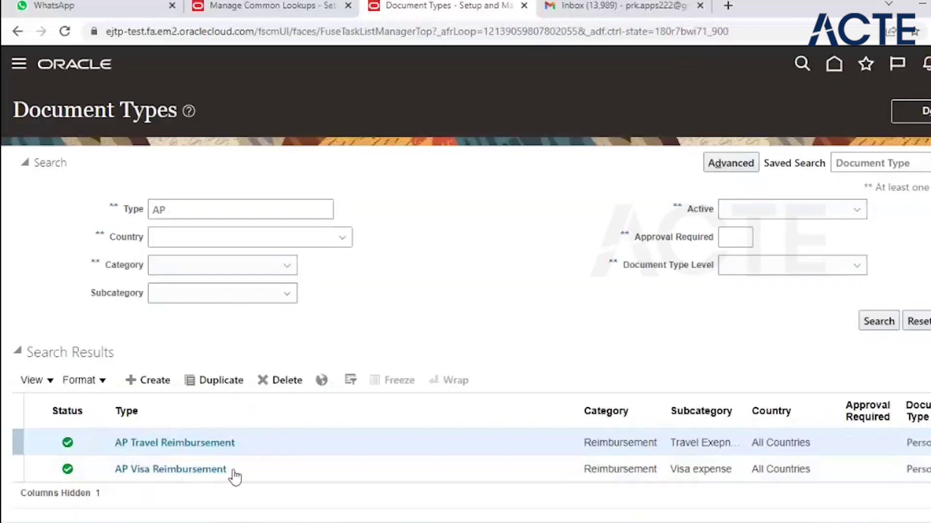
In the Writer notes, replace the Expiration Notification Period line and list "a) AP Travel Reimbursement" and "b) AP Visa Reimbursement" under Document Types.
key("alt+Tab")
scroll(443, 370, "down", 2)
left_click(414, 401)
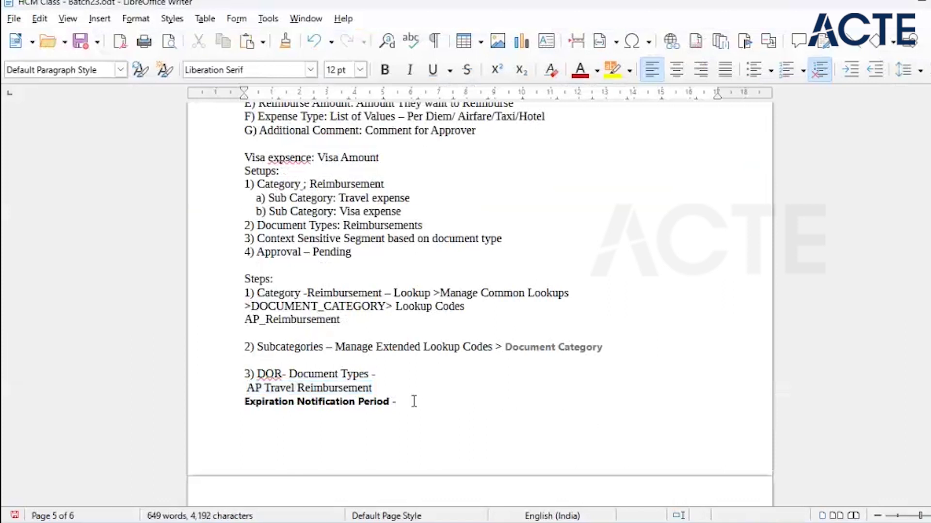
key("Return")
key("Return")
left_click(382, 387)
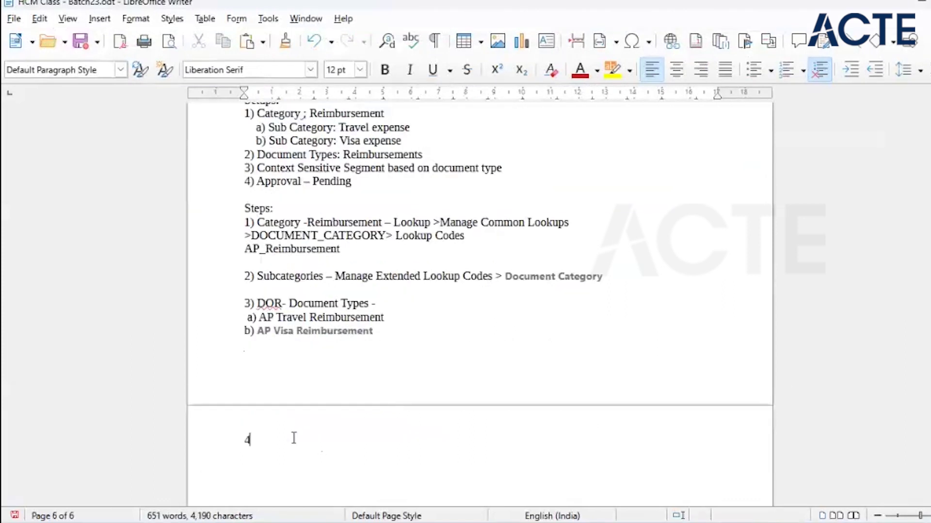
Add the heading "4) Context Sensitive Fields for Travel Reimbusement:" and copy the travel expense field list a) to G) below it.
type(")")
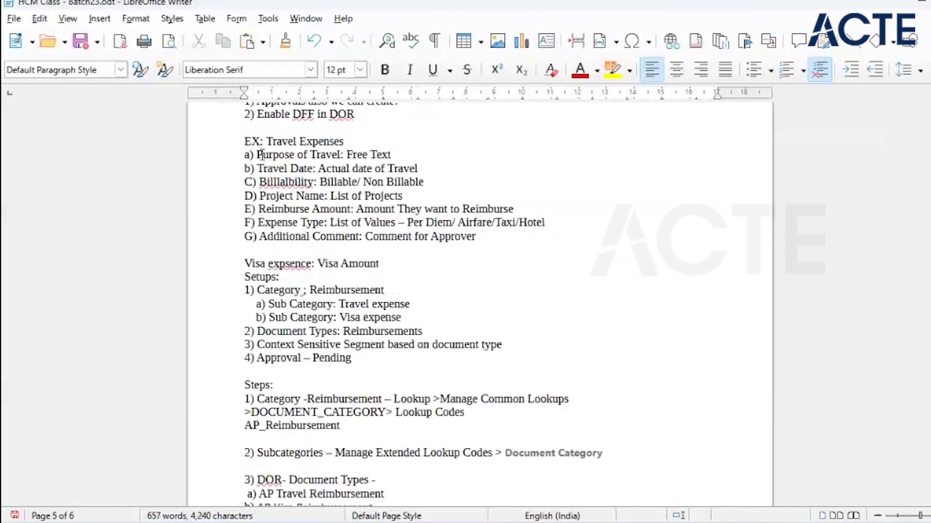
left_click_drag(491, 236, 240, 159)
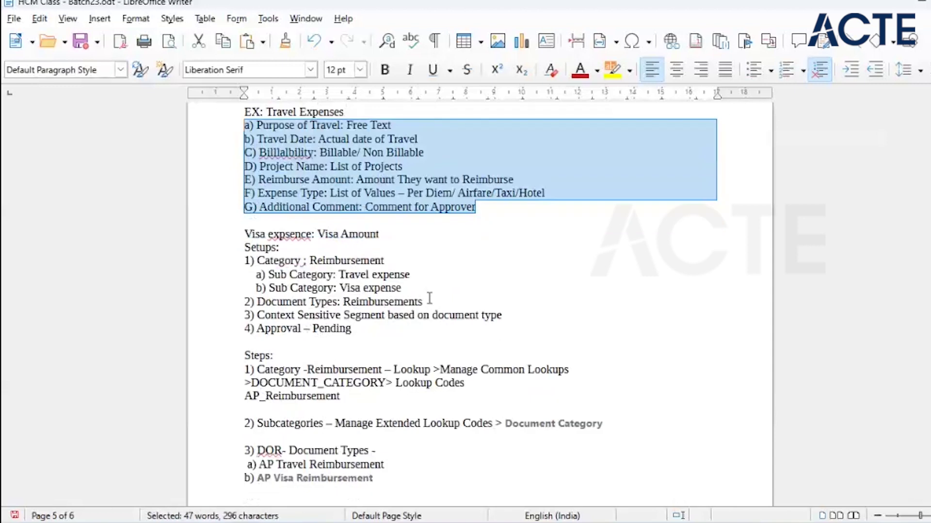
key("Return")
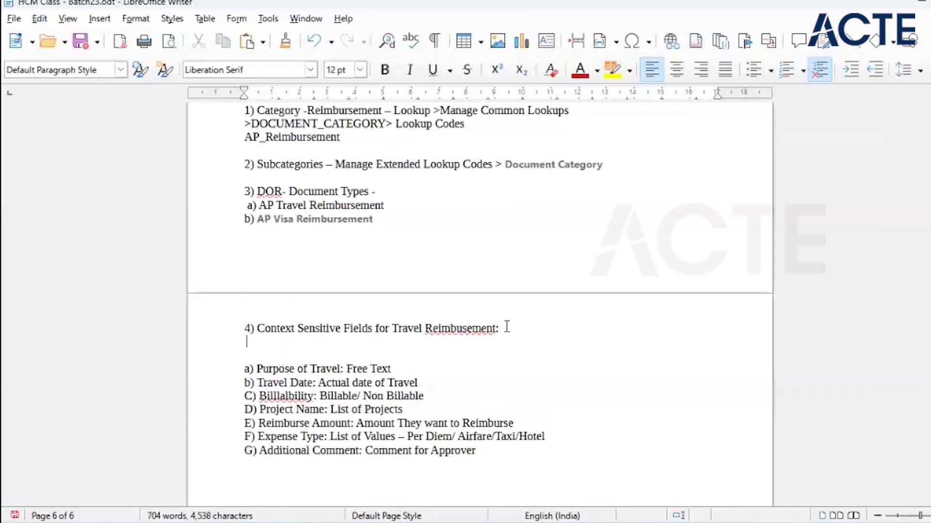
Back in Oracle, submit the AP Visa Reimbursement document type again and acknowledge the confirmation.
key("alt+Tab")
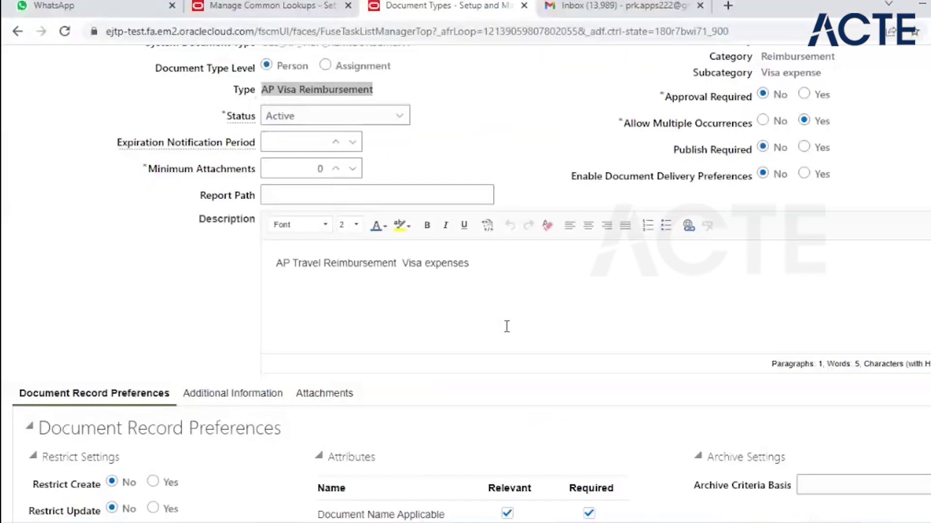
scroll(833, 123, "up", 2)
left_click(840, 118)
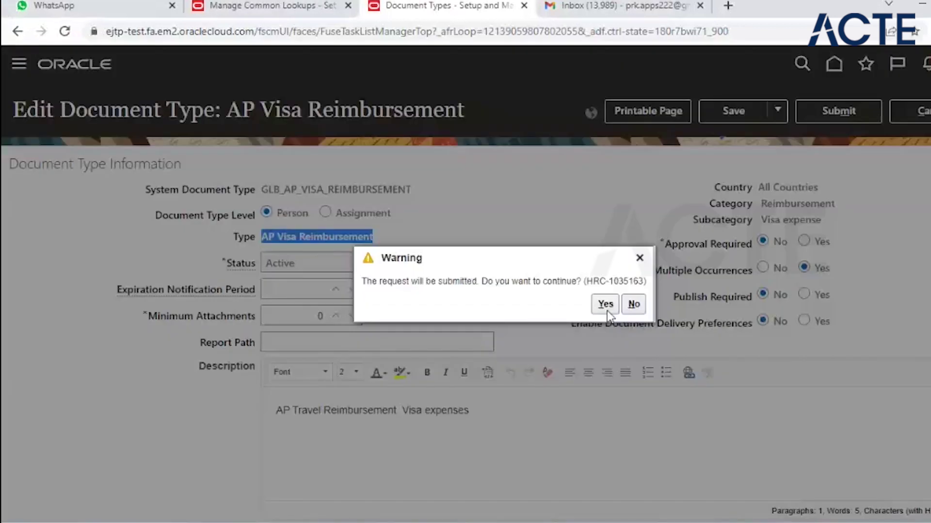
left_click(606, 307)
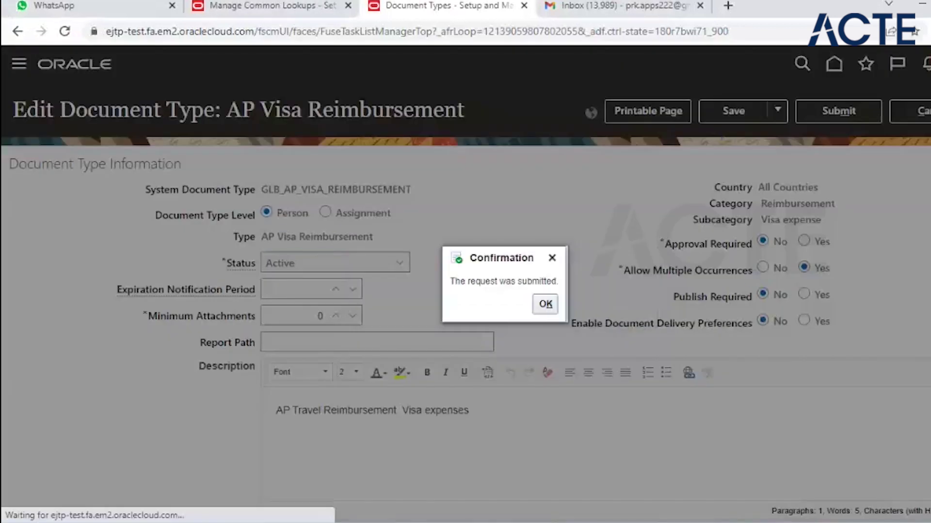
left_click(546, 304)
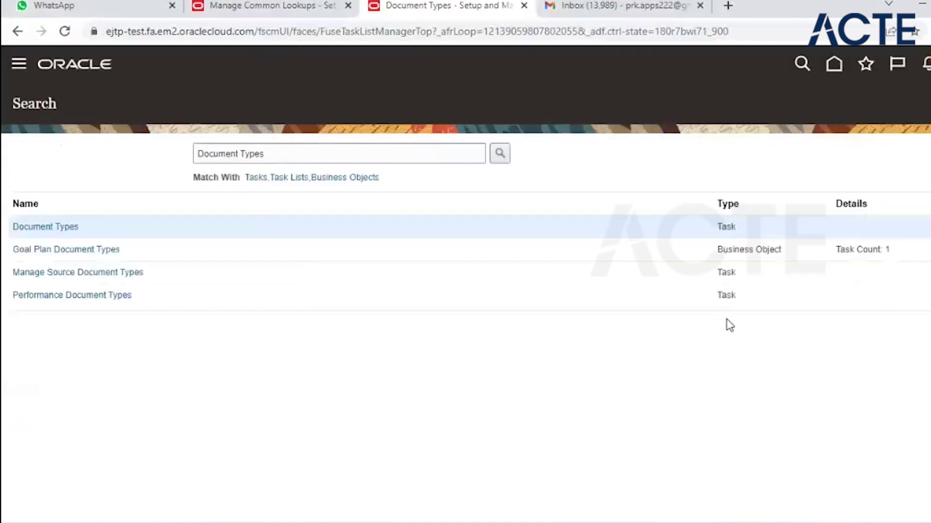
Find the Document Records Descriptive Flexfields setup and open the context management for Documents of Record Attributes.
left_click(296, 155)
triple_click(195, 151)
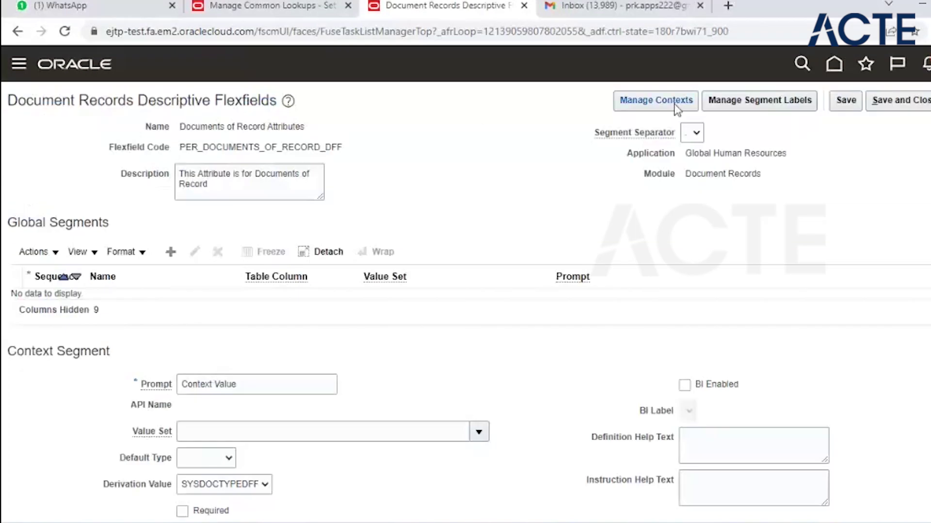
left_click(673, 101)
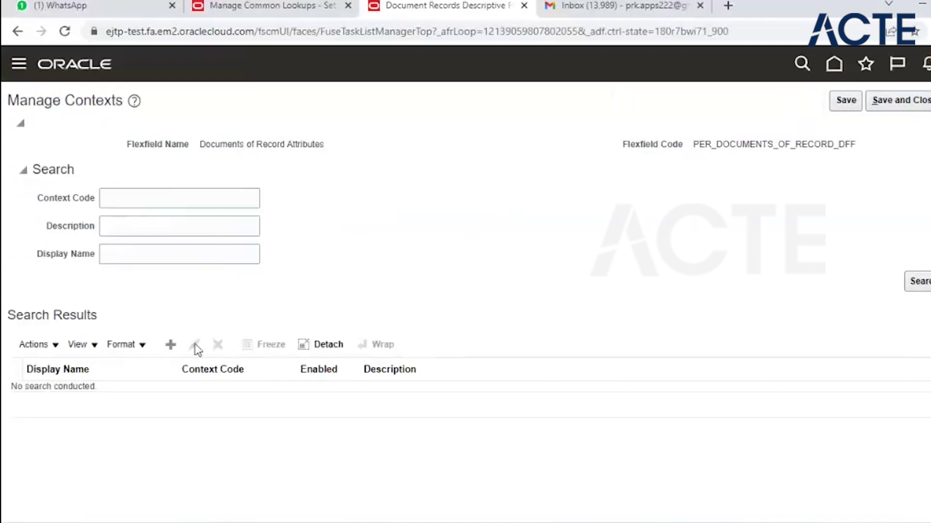
Create a context with code GLB_AP_TRAVEL_REIMBURSEMENT, start a new segment in it and select its context code.
left_click(176, 348)
left_click(126, 205)
key("alt+Tab")
left_click_drag(401, 325, 252, 326)
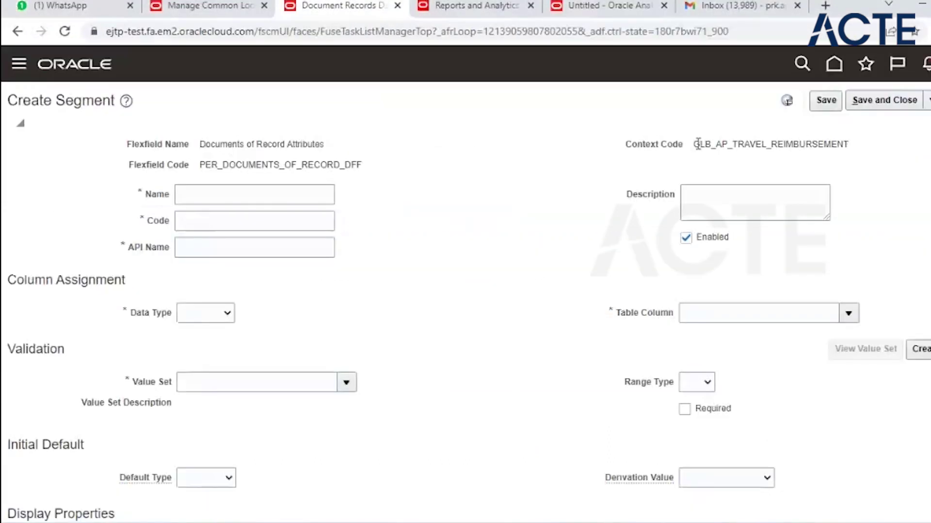
triple_click(842, 142)
double_click(842, 143)
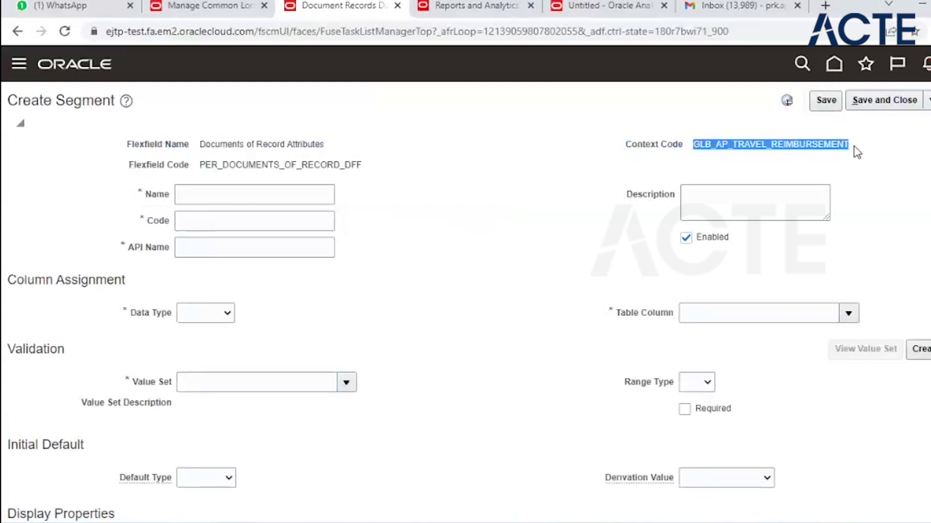